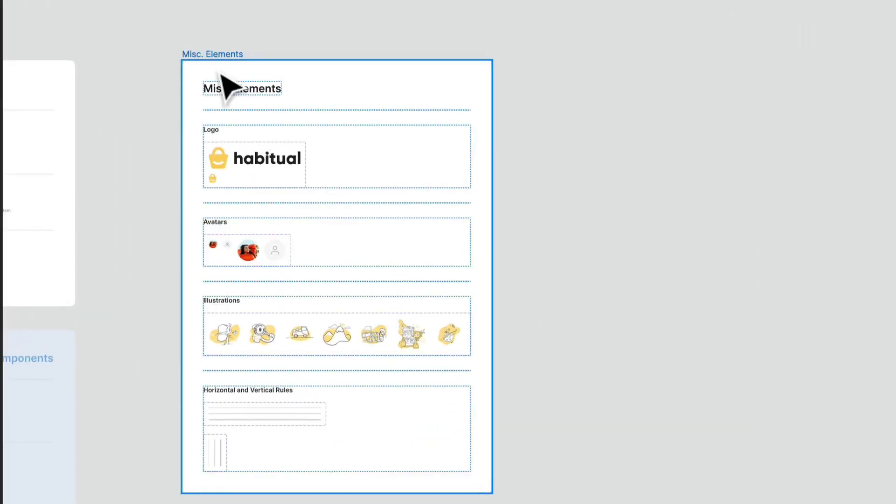
Step: Examine the Misc. Elements frame, including its divider rule and the full and icon variants of the habitual logo
{"action": "left_click", "coordinate": [411, 111]}
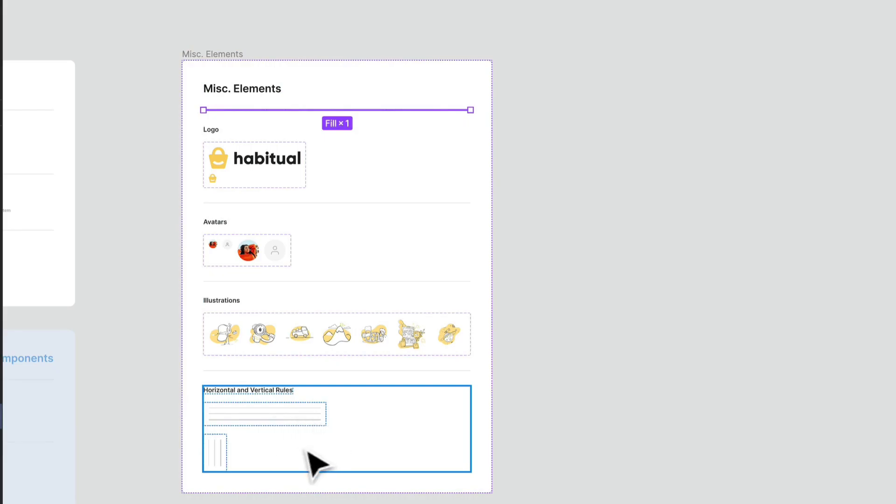
{"action": "scroll", "coordinate": [250, 310], "scroll_direction": "up", "scroll_amount": 5}
{"action": "left_click_drag", "start_coordinate": [420, 303], "coordinate": [321, 415]}
{"action": "scroll", "coordinate": [340, 276], "scroll_direction": "up", "scroll_amount": 3}
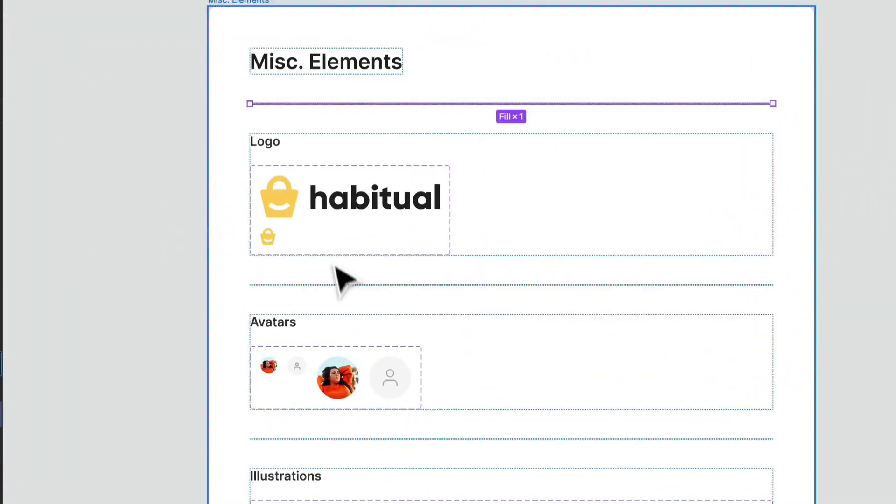
{"action": "left_click", "coordinate": [371, 205]}
{"action": "left_click", "coordinate": [371, 205]}
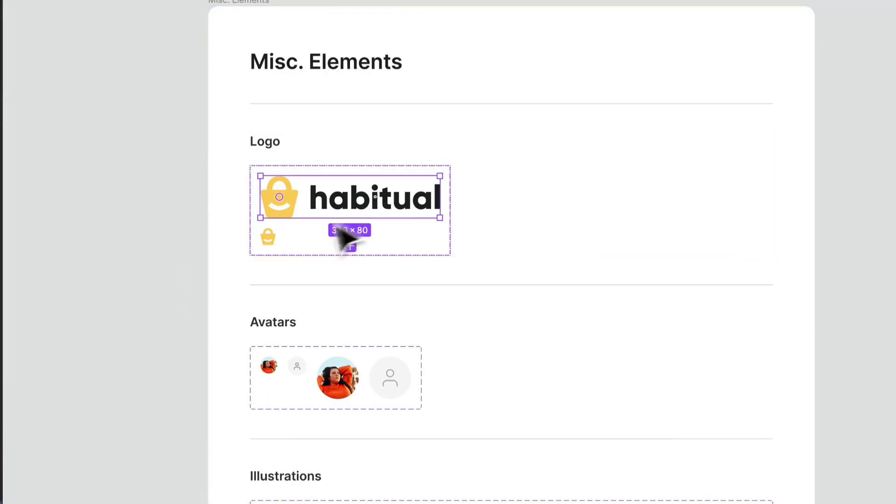
{"action": "left_click", "coordinate": [275, 243]}
Step: Place a copy of the habitual logo on the empty canvas above the frames and set its Type to Icon
{"action": "left_click", "coordinate": [406, 216]}
{"action": "left_click_drag", "start_coordinate": [407, 217], "coordinate": [560, 64]}
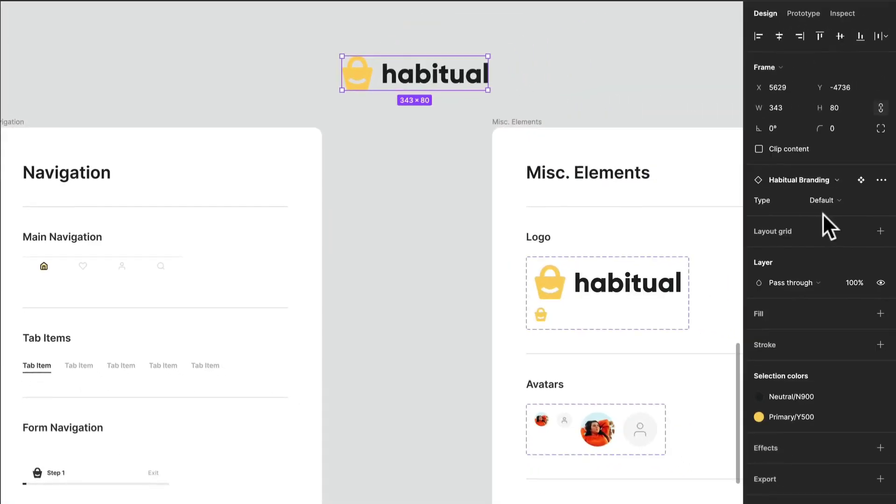
{"action": "left_click", "coordinate": [822, 200]}
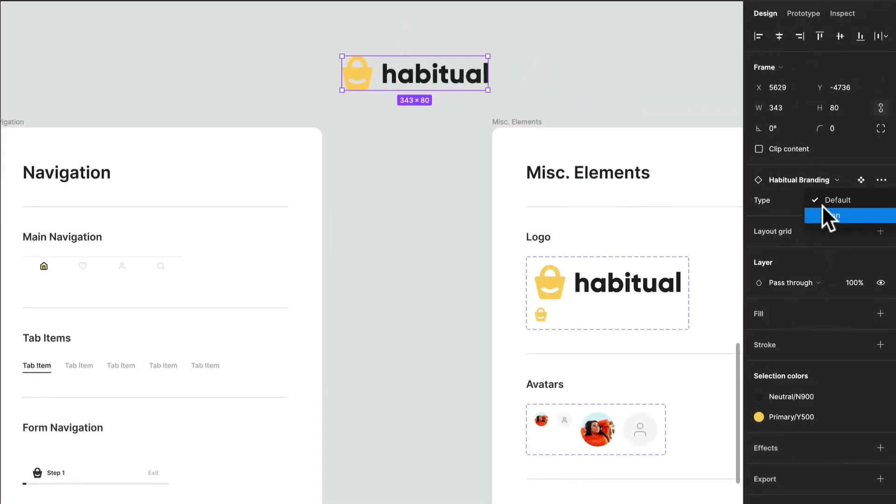
{"action": "left_click", "coordinate": [822, 216]}
Step: Delete the logo icon copy from the canvas
{"action": "left_click", "coordinate": [334, 103]}
{"action": "left_click", "coordinate": [349, 64]}
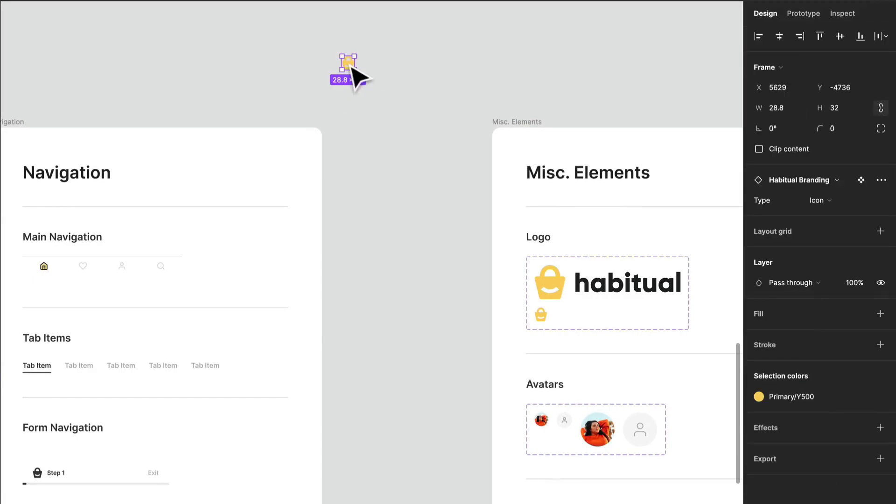
{"action": "key", "text": "Delete"}
Step: Place a copy of the 80px Signed In avatar on the empty canvas beside the Misc. Elements frame
{"action": "left_click_drag", "start_coordinate": [411, 243], "coordinate": [199, 112]}
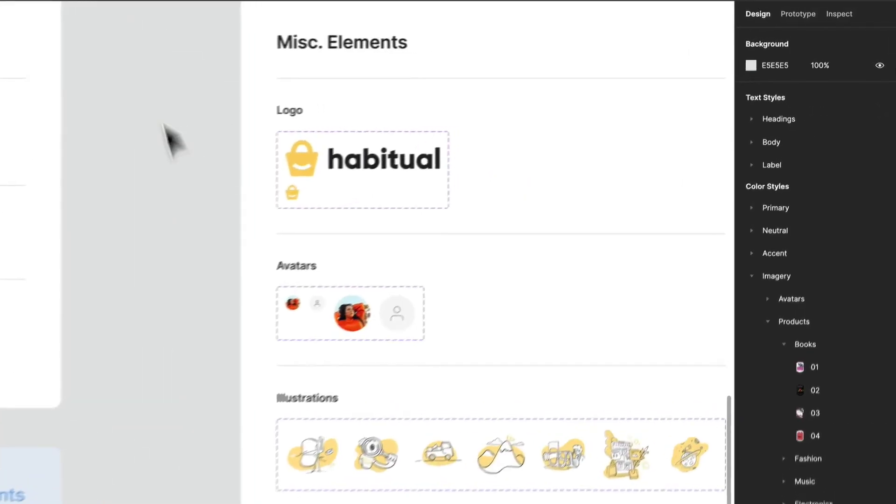
{"action": "left_click", "coordinate": [350, 293]}
{"action": "double_click", "coordinate": [350, 293]}
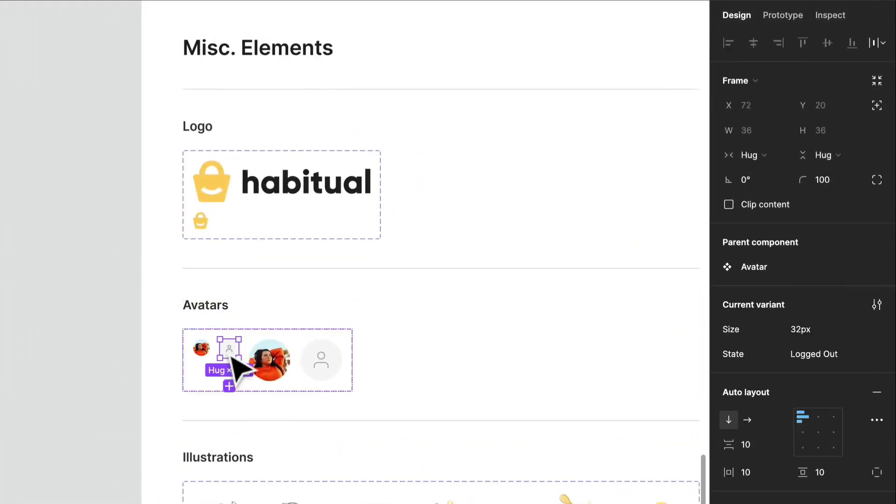
{"action": "left_click", "coordinate": [279, 377]}
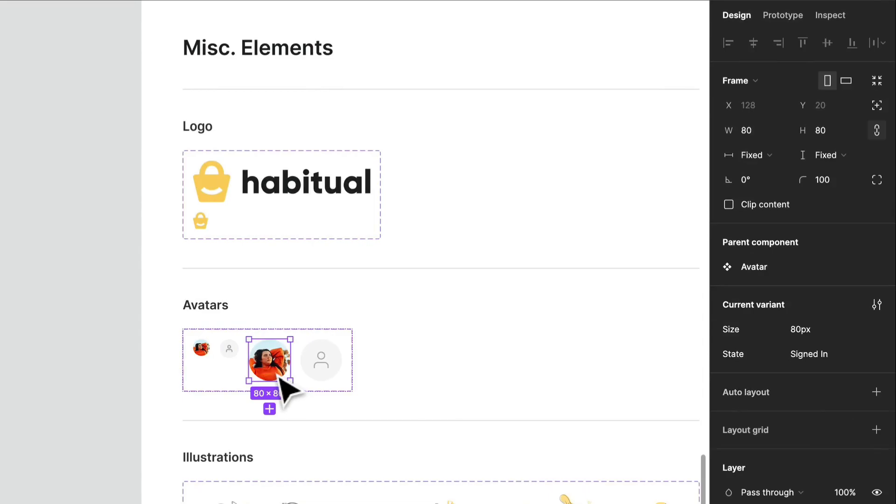
{"action": "left_click_drag", "start_coordinate": [280, 379], "coordinate": [67, 287]}
Step: Set the avatar copy's State to Logged Out, trying its Size at 32px before setting it to 80px
{"action": "left_click", "coordinate": [822, 267]}
{"action": "left_click", "coordinate": [825, 285]}
{"action": "left_click", "coordinate": [824, 267]}
{"action": "left_click", "coordinate": [818, 246]}
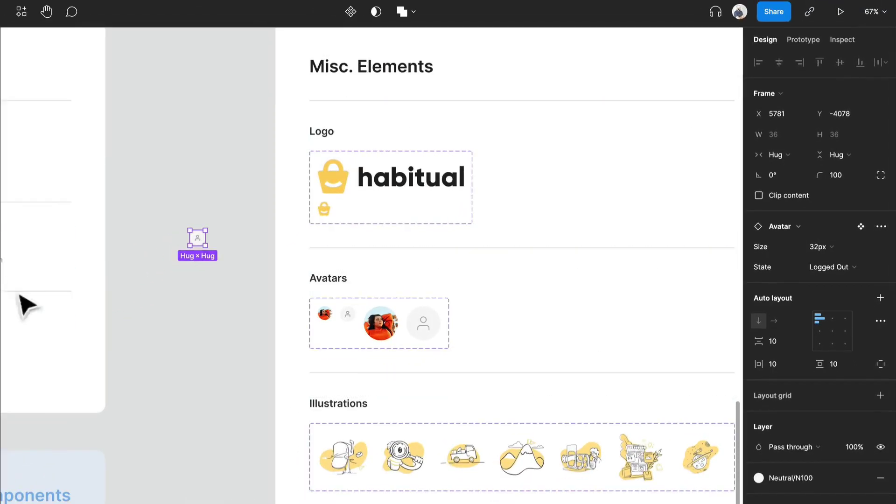
{"action": "left_click", "coordinate": [842, 247]}
{"action": "left_click", "coordinate": [842, 260]}
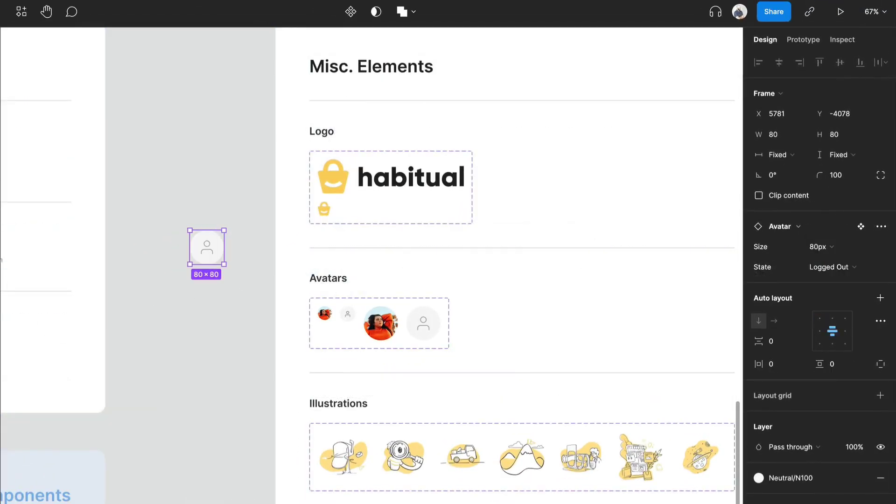
Step: Delete the logged-out avatar copy from the canvas
{"action": "left_click", "coordinate": [120, 332]}
{"action": "left_click", "coordinate": [219, 249]}
{"action": "key", "text": "Delete"}
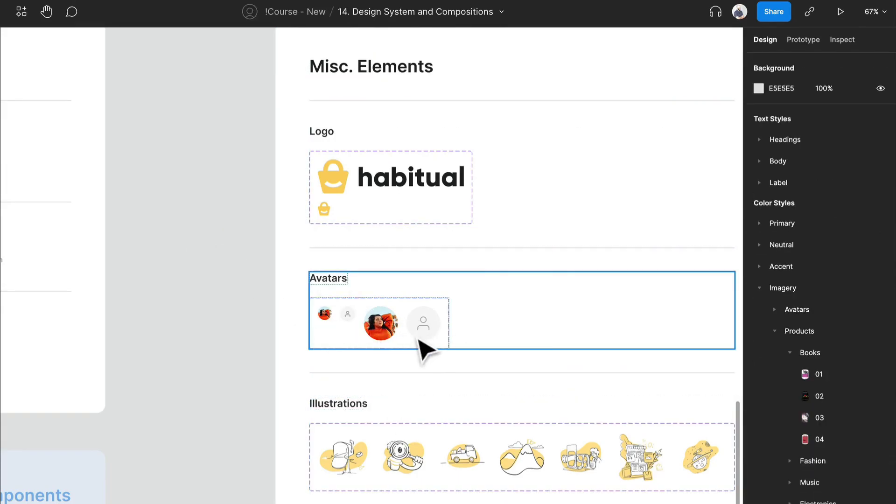
Step: Place another copy of the 80px Signed In avatar on the canvas and change its fill style to Imagery/Avatars/04
{"action": "scroll", "coordinate": [420, 343], "scroll_direction": "down", "scroll_amount": 3}
{"action": "scroll", "coordinate": [343, 185], "scroll_direction": "right", "scroll_amount": 2}
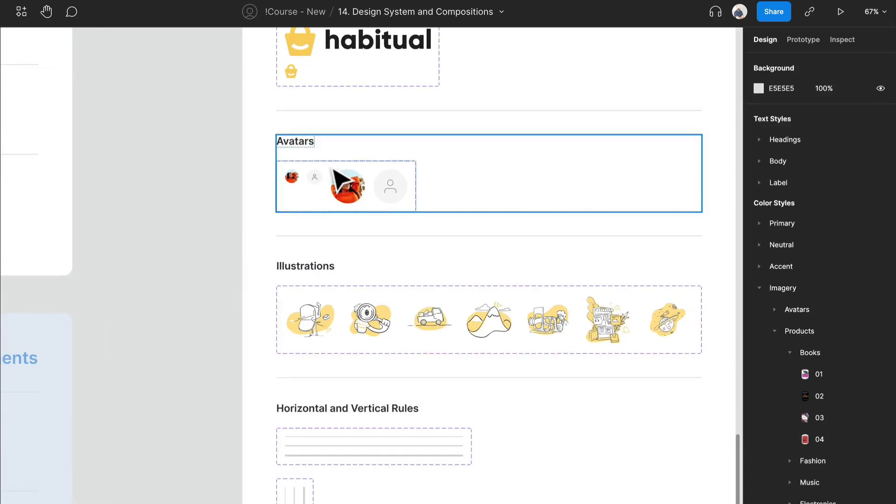
{"action": "left_click", "coordinate": [344, 186]}
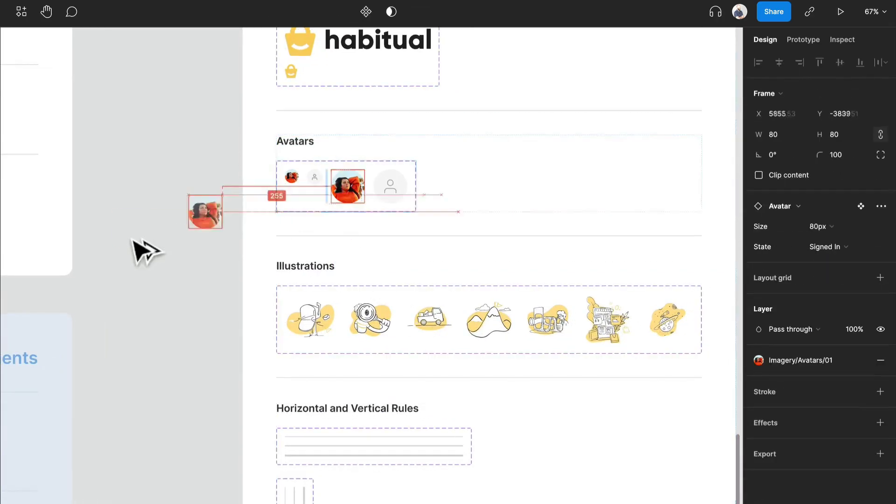
{"action": "left_click_drag", "start_coordinate": [132, 238], "coordinate": [152, 228]}
{"action": "left_click", "coordinate": [815, 361]}
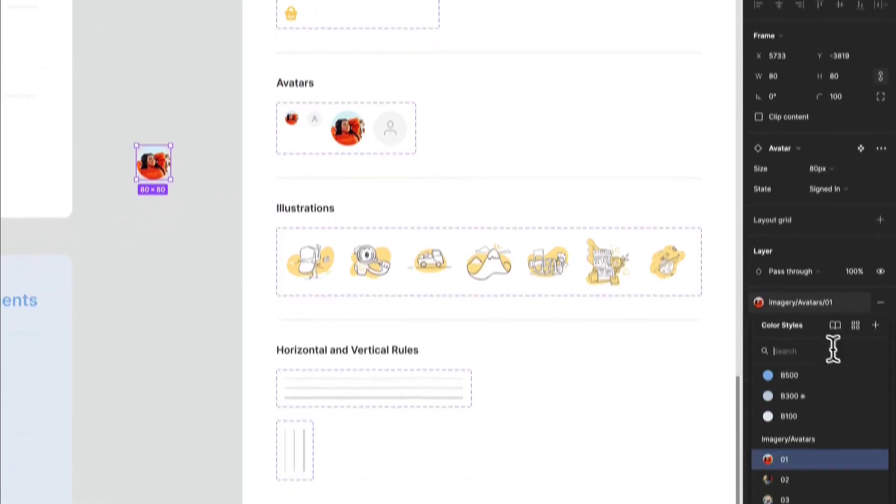
{"action": "left_click", "coordinate": [789, 448]}
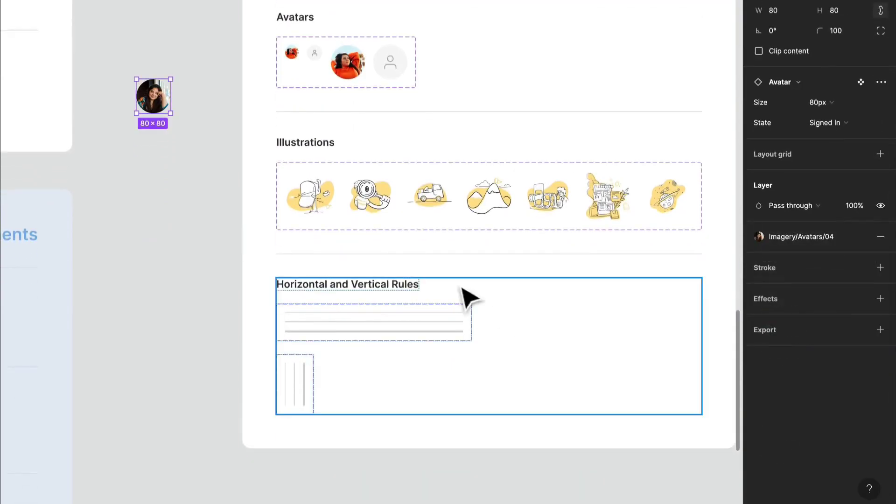
Step: Delete the avatar copy that uses the Imagery/Avatars/04 picture
{"action": "left_click", "coordinate": [184, 198]}
{"action": "left_click", "coordinate": [154, 95]}
{"action": "key", "text": "Delete"}
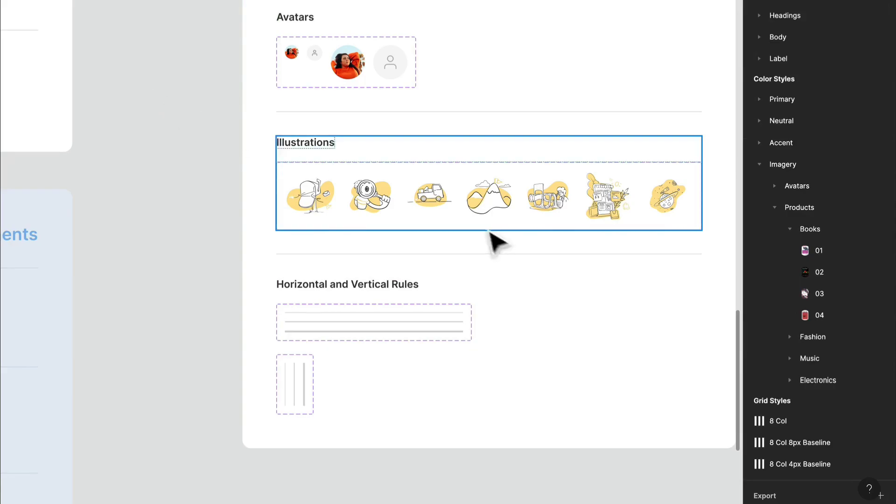
Step: Examine the Illustrations section up close and inspect the Empty Results and Products variants of the Illustration component
{"action": "scroll", "coordinate": [441, 233], "scroll_direction": "up", "scroll_amount": 5}
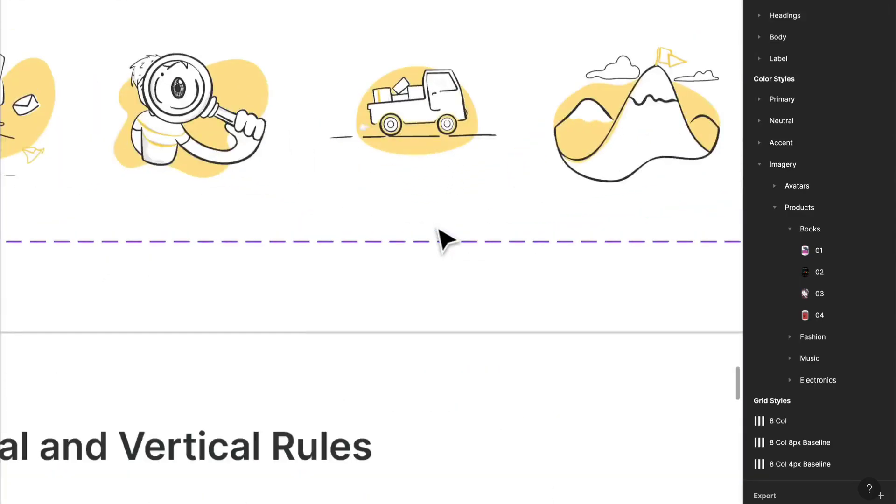
{"action": "scroll", "coordinate": [190, 216], "scroll_direction": "right", "scroll_amount": 10}
{"action": "scroll", "coordinate": [194, 228], "scroll_direction": "down", "scroll_amount": 3}
{"action": "scroll", "coordinate": [193, 228], "scroll_direction": "left", "scroll_amount": 6}
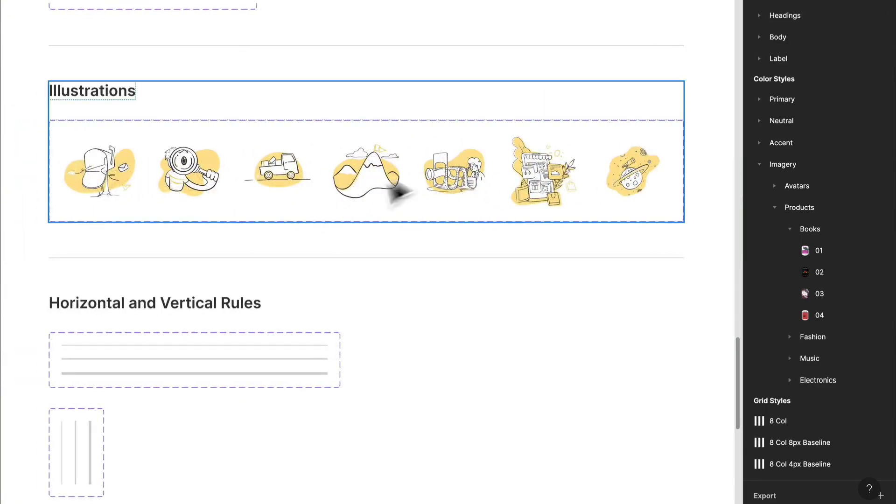
{"action": "left_click", "coordinate": [460, 180]}
{"action": "left_click", "coordinate": [460, 180]}
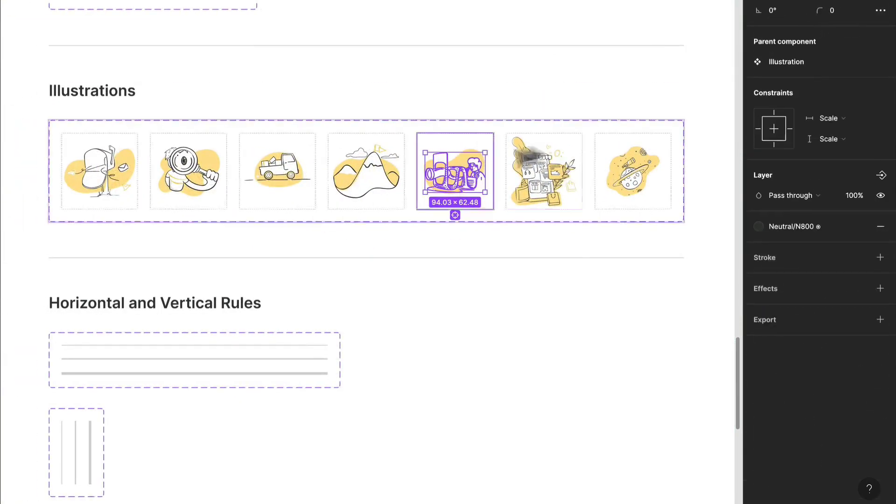
{"action": "left_click", "coordinate": [551, 137]}
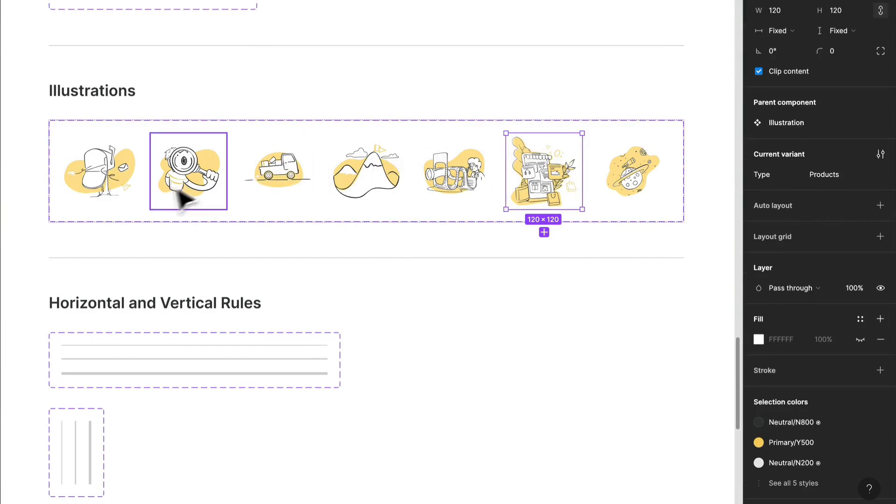
Step: Examine how the illustrations are used in the Informative Cards section of the Cards frame
{"action": "scroll", "coordinate": [176, 200], "scroll_direction": "down", "scroll_amount": 5}
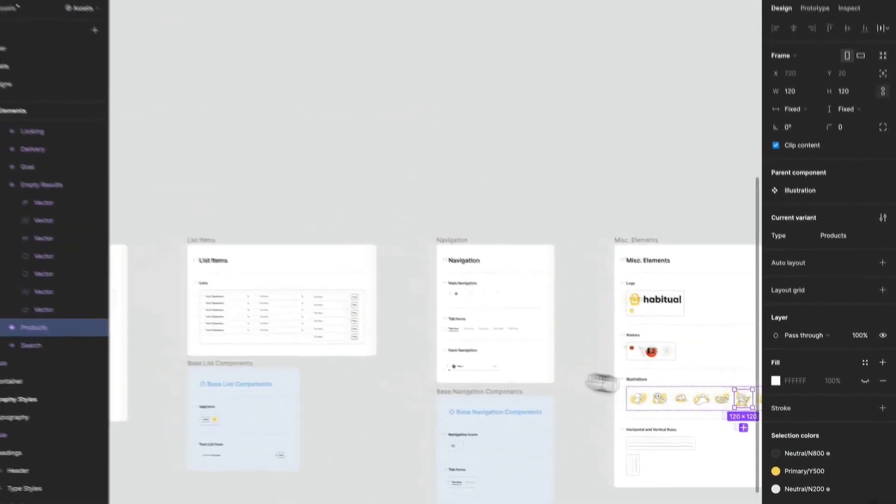
{"action": "left_click_drag", "start_coordinate": [602, 383], "coordinate": [654, 383]}
{"action": "left_click_drag", "start_coordinate": [371, 252], "coordinate": [491, 300]}
{"action": "scroll", "coordinate": [487, 301], "scroll_direction": "down", "scroll_amount": 3}
{"action": "scroll", "coordinate": [504, 317], "scroll_direction": "down", "scroll_amount": 1}
{"action": "left_click_drag", "start_coordinate": [262, 239], "coordinate": [618, 337]}
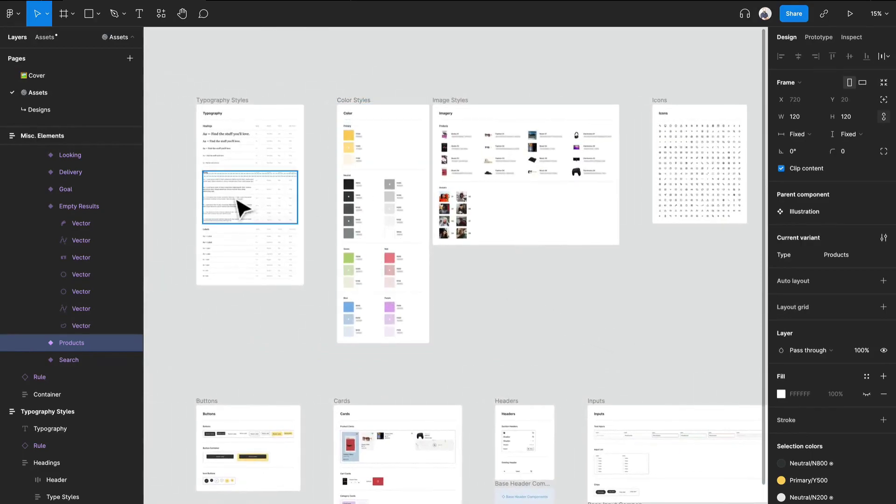
{"action": "left_click_drag", "start_coordinate": [344, 477], "coordinate": [274, 314]}
{"action": "scroll", "coordinate": [302, 322], "scroll_direction": "down", "scroll_amount": 2}
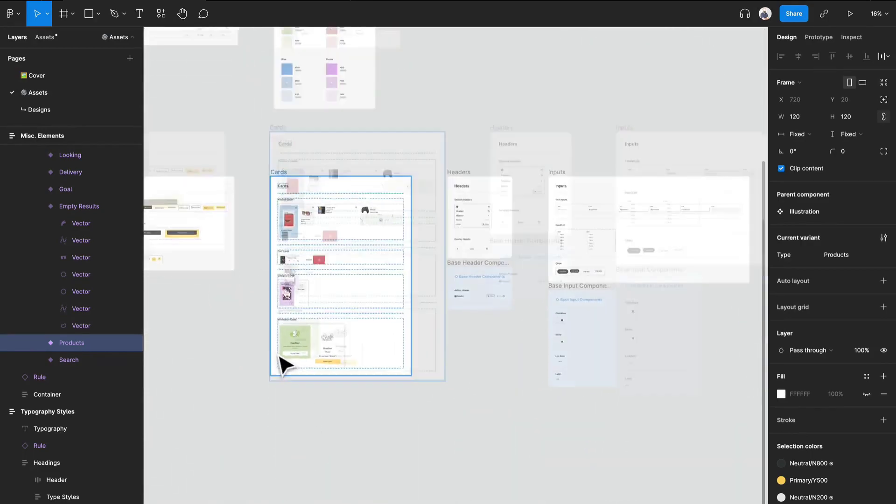
{"action": "scroll", "coordinate": [281, 362], "scroll_direction": "up", "scroll_amount": 10}
{"action": "scroll", "coordinate": [280, 364], "scroll_direction": "down", "scroll_amount": 2}
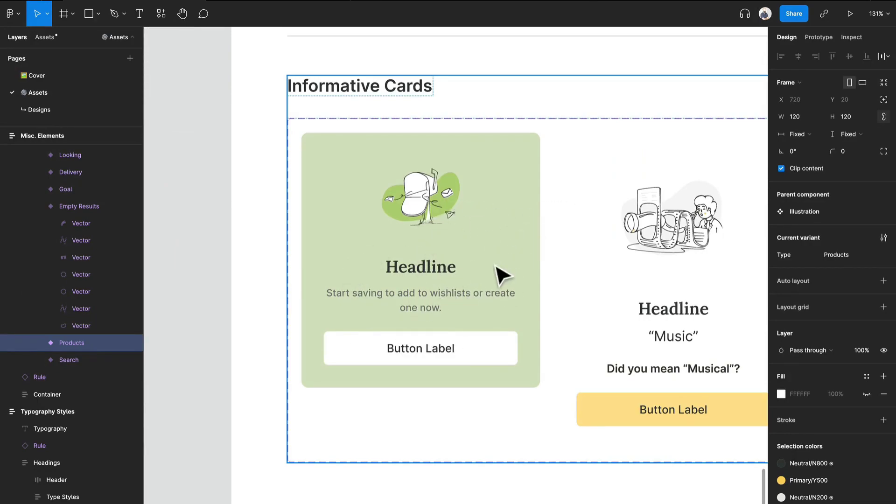
{"action": "scroll", "coordinate": [413, 248], "scroll_direction": "down", "scroll_amount": 4}
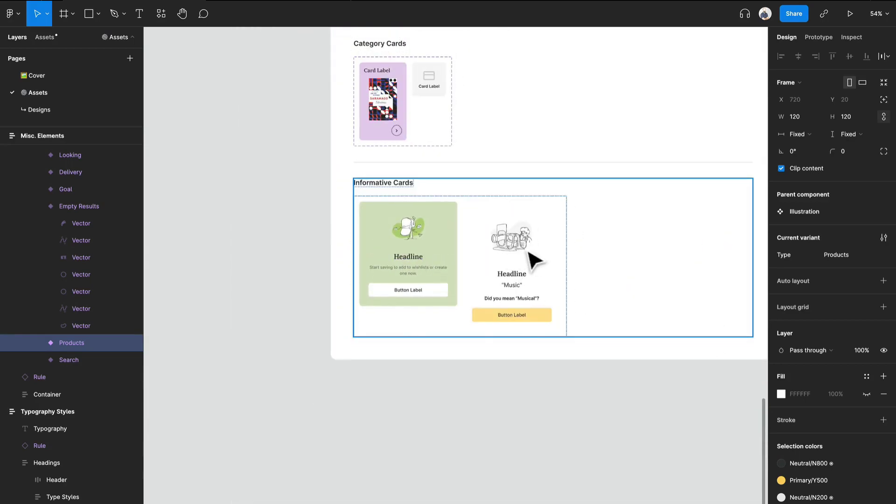
{"action": "scroll", "coordinate": [536, 267], "scroll_direction": "up", "scroll_amount": 4}
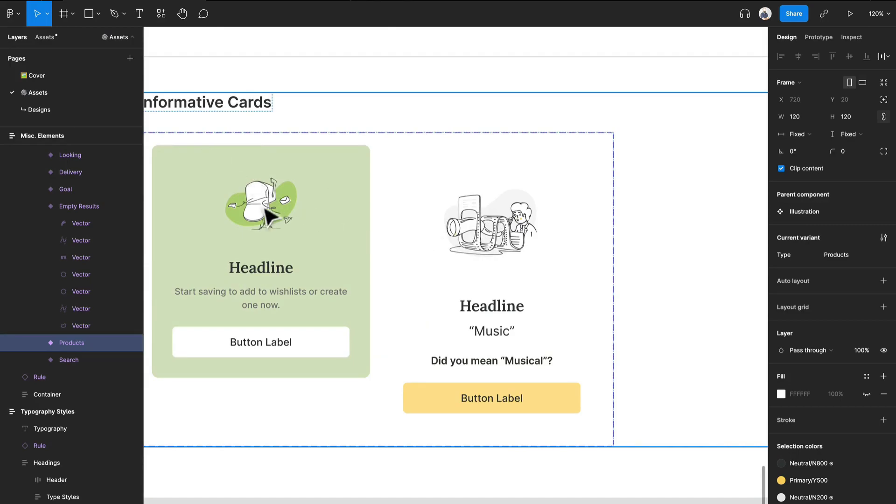
{"action": "scroll", "coordinate": [271, 220], "scroll_direction": "down", "scroll_amount": 5}
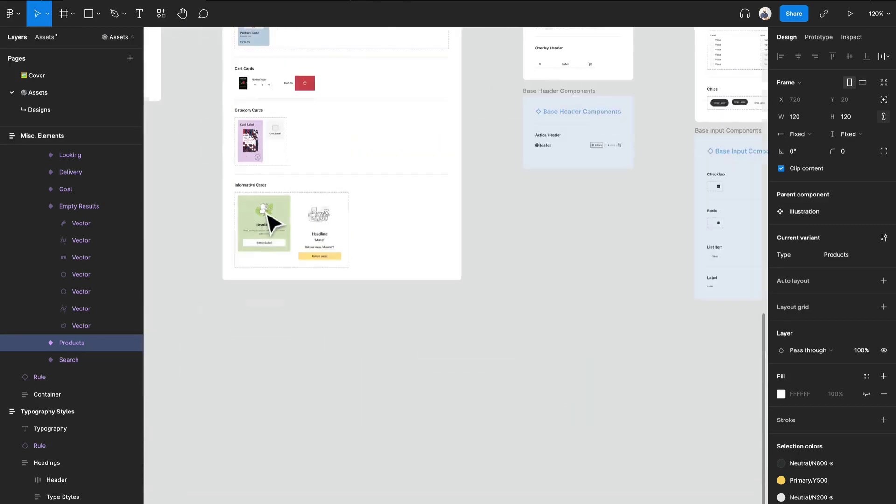
Step: Return to the Illustrations section of the Misc. Elements frame and clear the selection
{"action": "scroll", "coordinate": [488, 307], "scroll_direction": "right", "scroll_amount": 2}
{"action": "scroll", "coordinate": [488, 307], "scroll_direction": "right", "scroll_amount": 10}
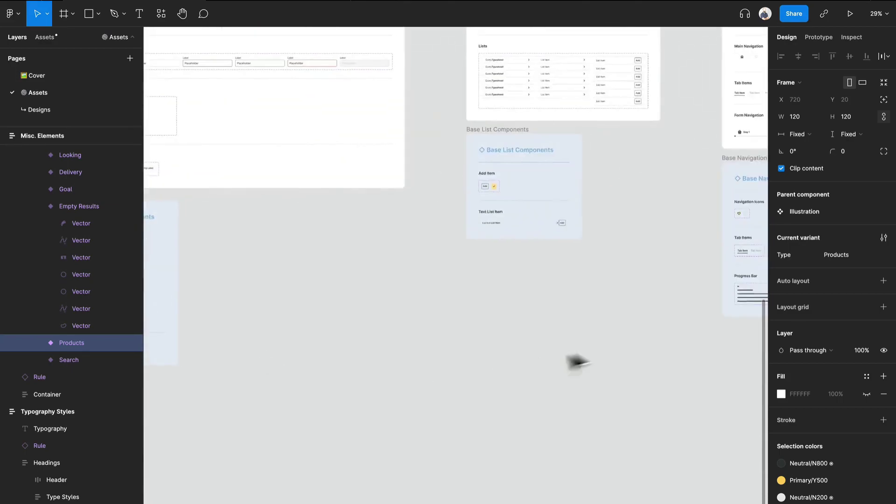
{"action": "scroll", "coordinate": [350, 217], "scroll_direction": "up", "scroll_amount": 5}
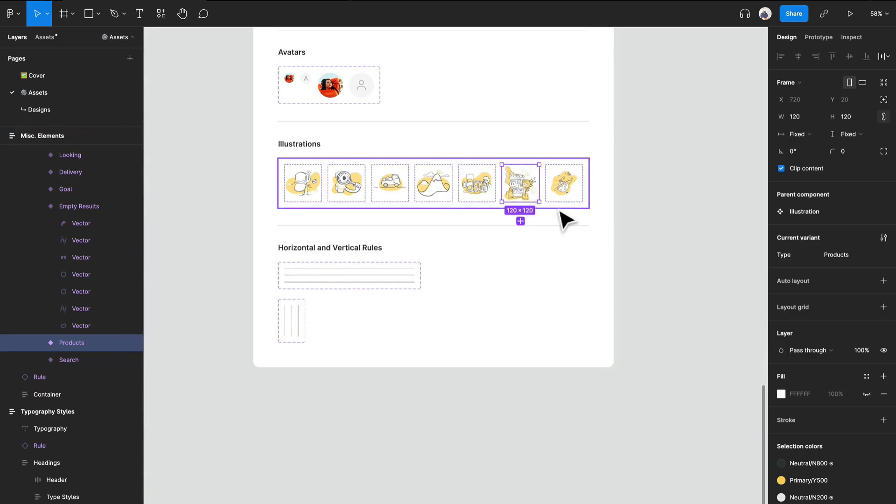
{"action": "left_click", "coordinate": [556, 206]}
{"action": "left_click", "coordinate": [657, 172]}
{"action": "scroll", "coordinate": [487, 224], "scroll_direction": "up", "scroll_amount": 3}
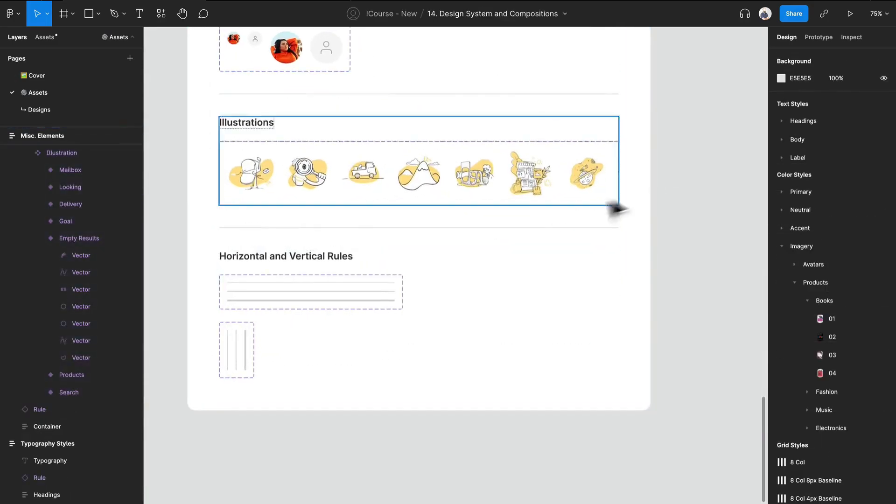
Step: Run the Illustrations plugin and choose the Teal Doodle by TreeTop pack
{"action": "right_click", "coordinate": [696, 137]}
{"action": "mouse_move", "coordinate": [711, 231]}
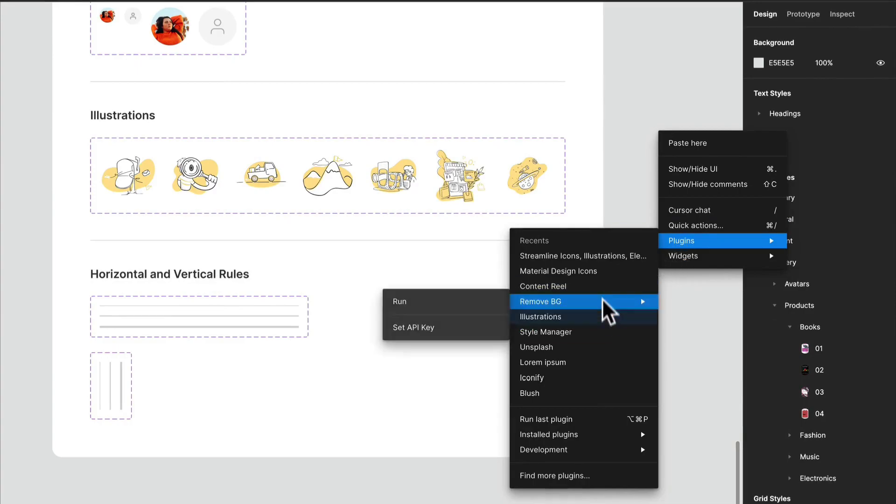
{"action": "left_click", "coordinate": [592, 316]}
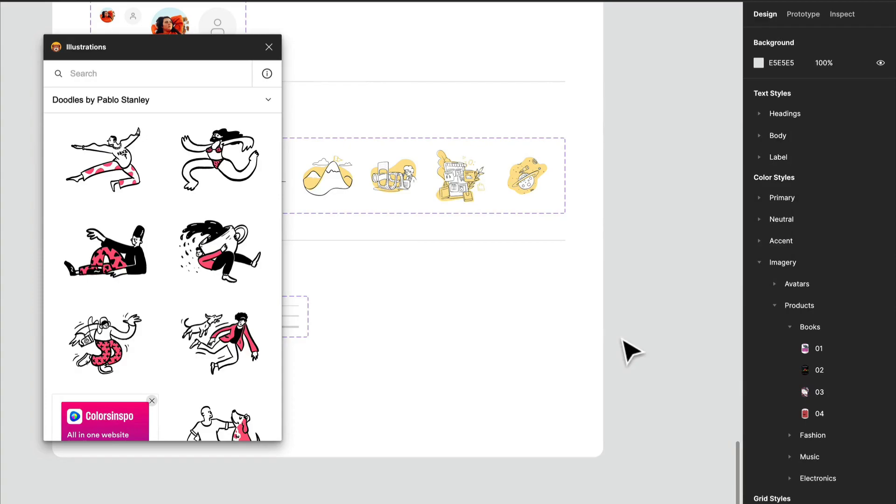
{"action": "left_click", "coordinate": [117, 100]}
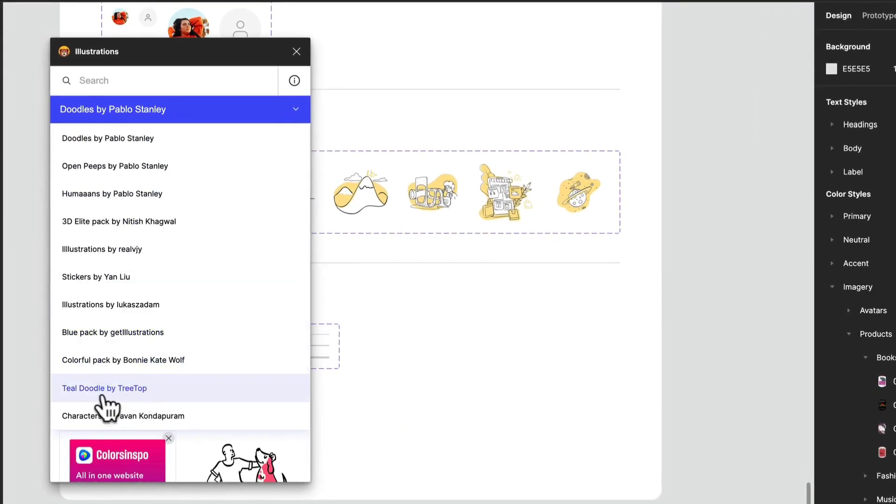
{"action": "left_click", "coordinate": [132, 394]}
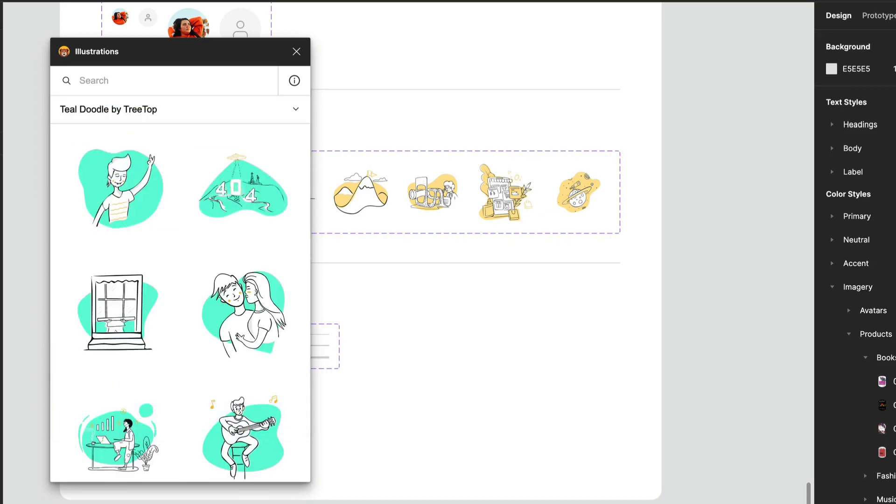
Step: Browse the Teal Doodle by TreeTop pack, switch to the Doodles pack and close the Illustrations plugin
{"action": "scroll", "coordinate": [189, 357], "scroll_direction": "down", "scroll_amount": 10}
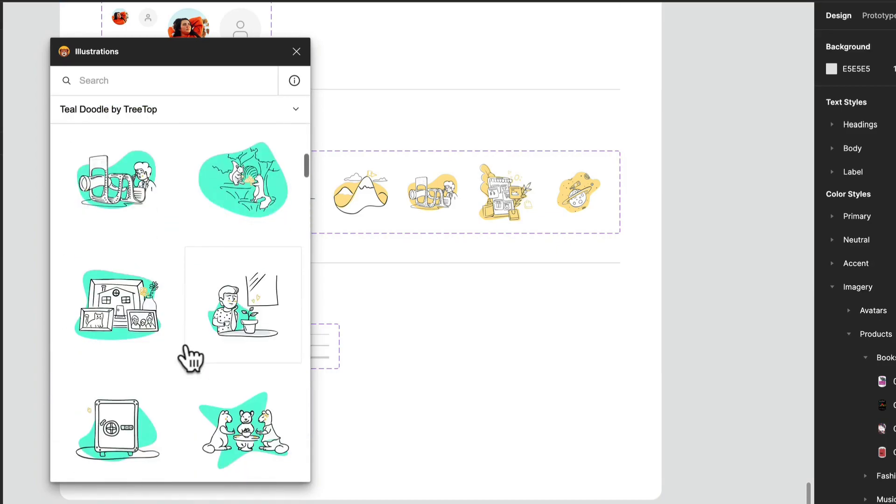
{"action": "scroll", "coordinate": [204, 350], "scroll_direction": "down", "scroll_amount": 8}
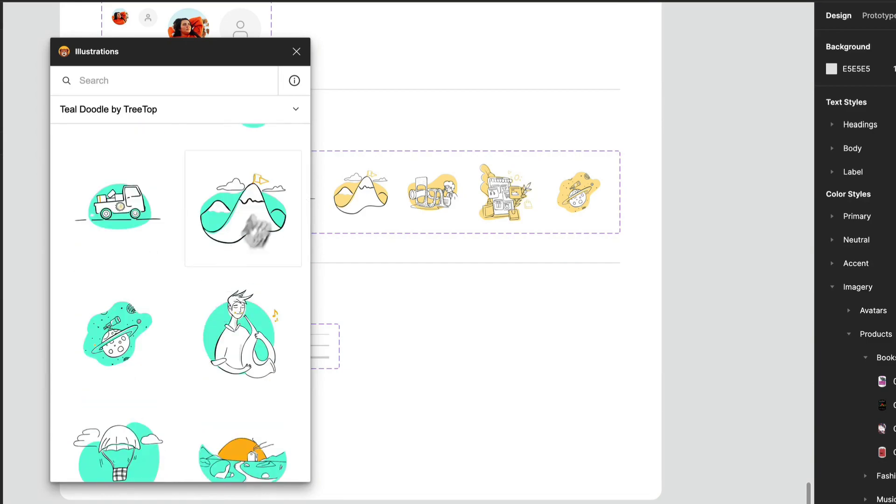
{"action": "left_click", "coordinate": [255, 111]}
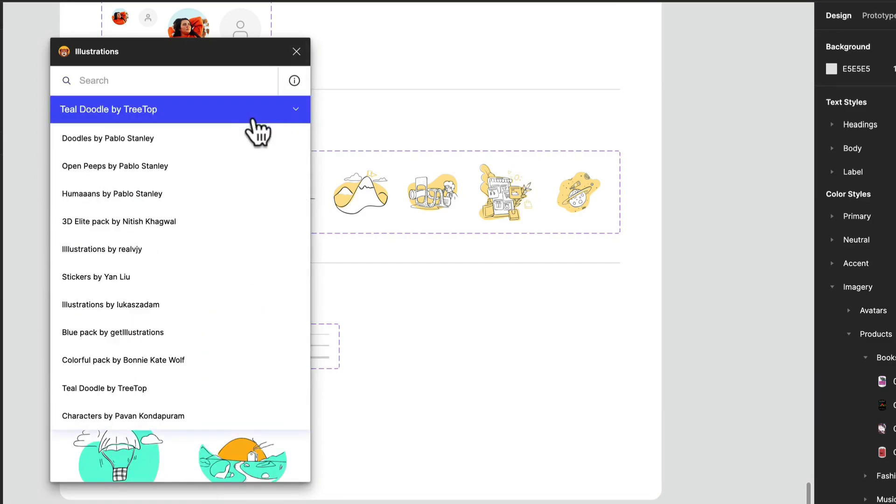
{"action": "left_click", "coordinate": [161, 141]}
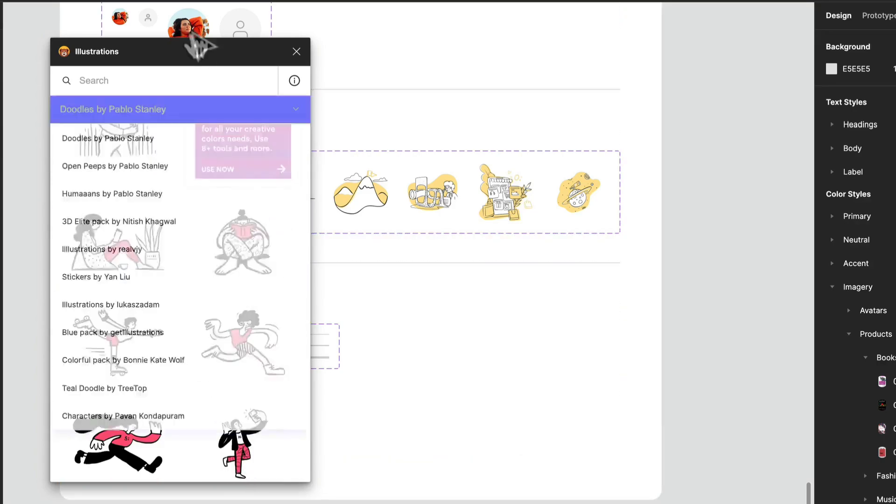
{"action": "left_click_drag", "start_coordinate": [222, 49], "coordinate": [366, 146]}
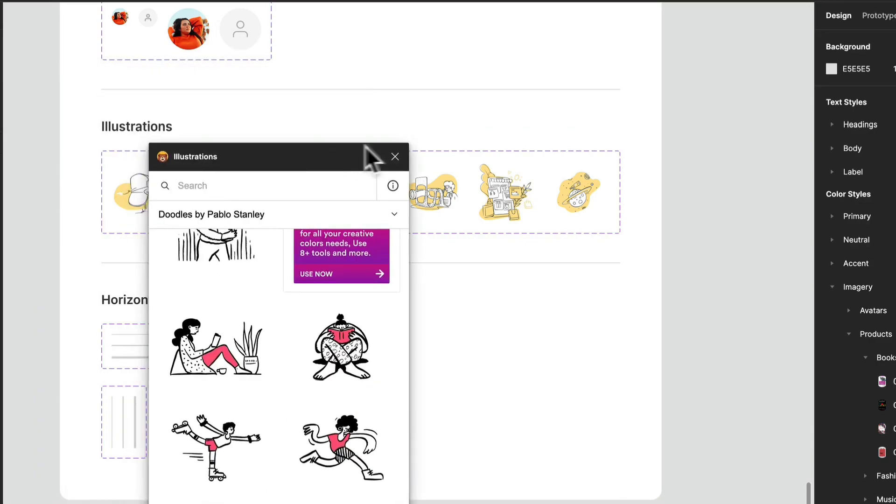
{"action": "left_click", "coordinate": [394, 153]}
Step: Run the Streamline Icons, Illustrations, Elements and Emoji plugin and open its free Bangalore illustration set
{"action": "right_click", "coordinate": [687, 211]}
{"action": "mouse_move", "coordinate": [708, 329]}
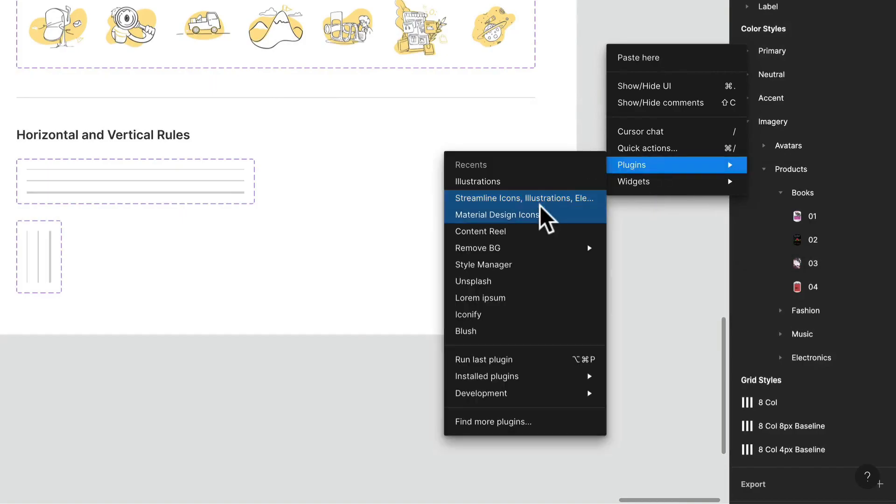
{"action": "left_click", "coordinate": [542, 207]}
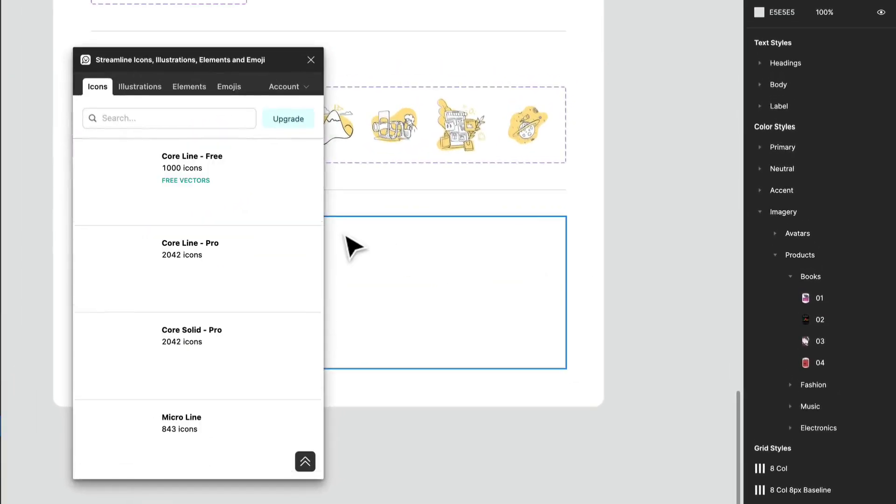
{"action": "left_click", "coordinate": [140, 87]}
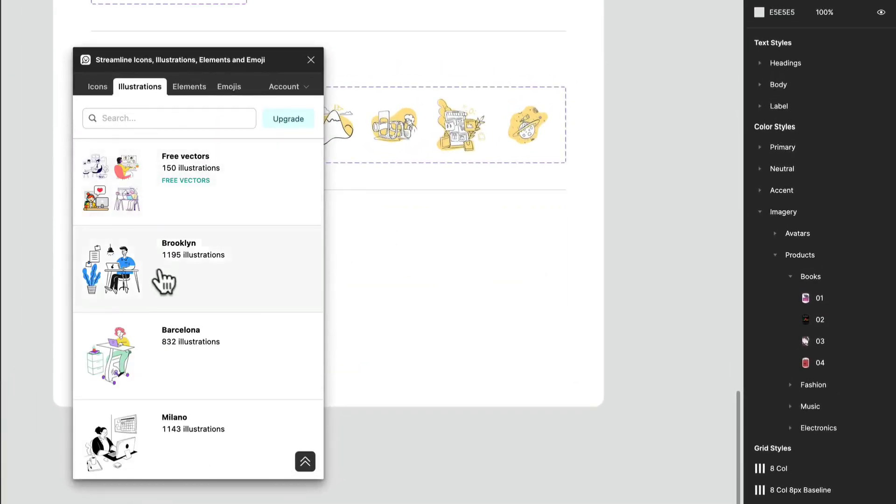
{"action": "scroll", "coordinate": [164, 283], "scroll_direction": "down", "scroll_amount": 10}
{"action": "scroll", "coordinate": [224, 348], "scroll_direction": "up", "scroll_amount": 4}
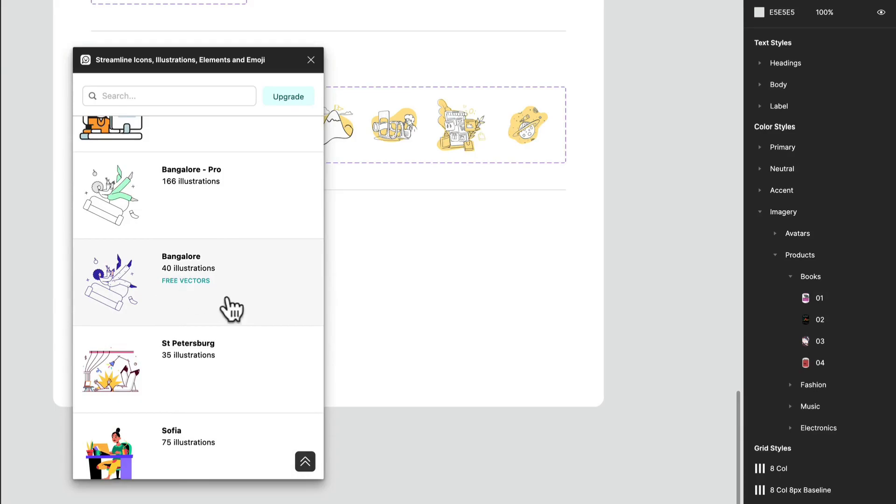
{"action": "left_click", "coordinate": [230, 308]}
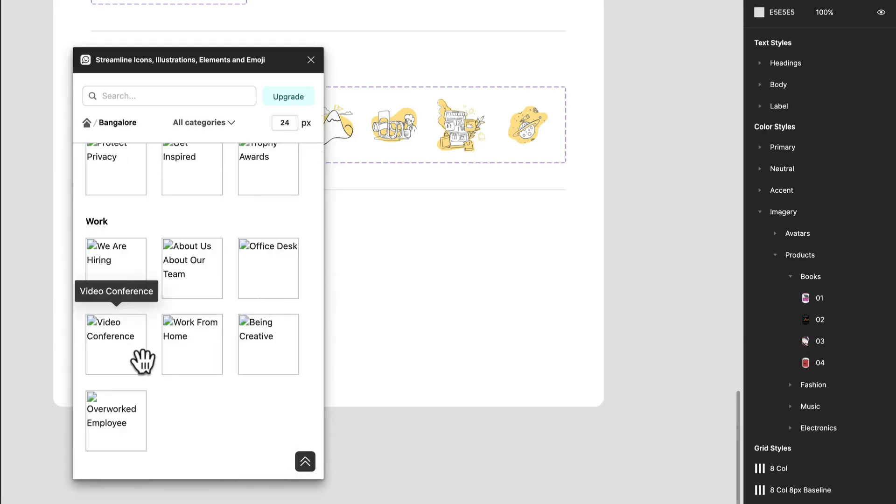
Step: Place the Clickbait illustration on the empty canvas and enlarge it to about 602 × 602
{"action": "scroll", "coordinate": [143, 361], "scroll_direction": "up", "scroll_amount": 10}
{"action": "left_click", "coordinate": [186, 96]}
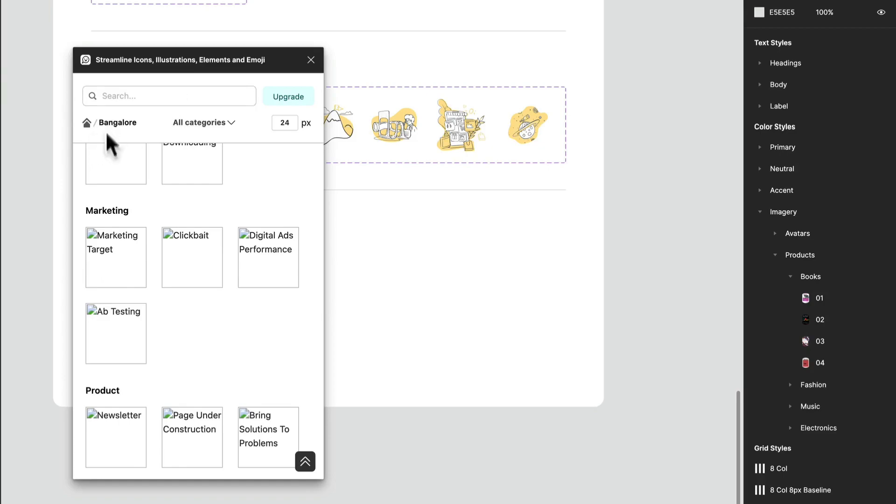
{"action": "left_click_drag", "start_coordinate": [186, 266], "coordinate": [423, 280]}
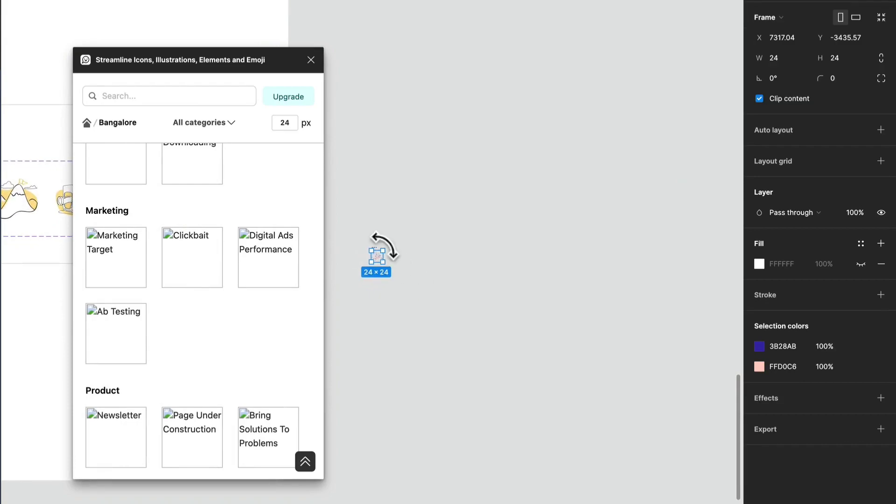
{"action": "left_click_drag", "start_coordinate": [384, 252], "coordinate": [659, 64]}
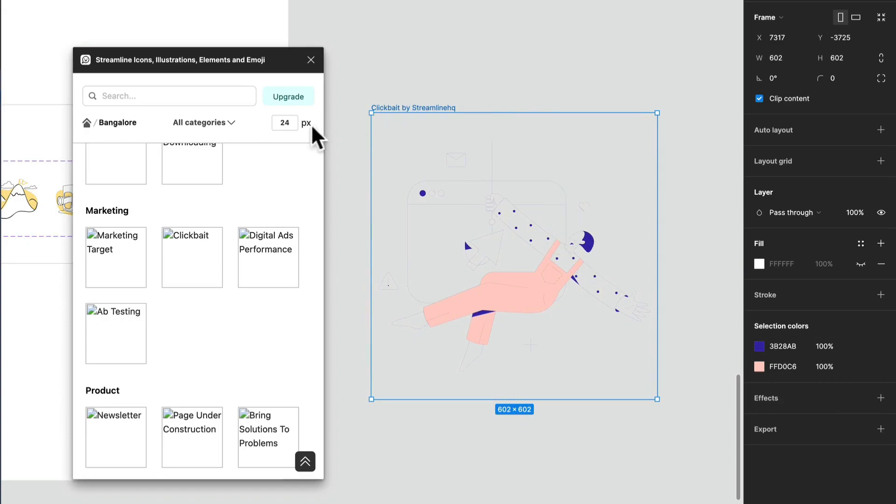
Step: Set the plugin's image size to 800 px and place the Design Thinking illustration on the canvas above Clickbait
{"action": "left_click", "coordinate": [292, 123]}
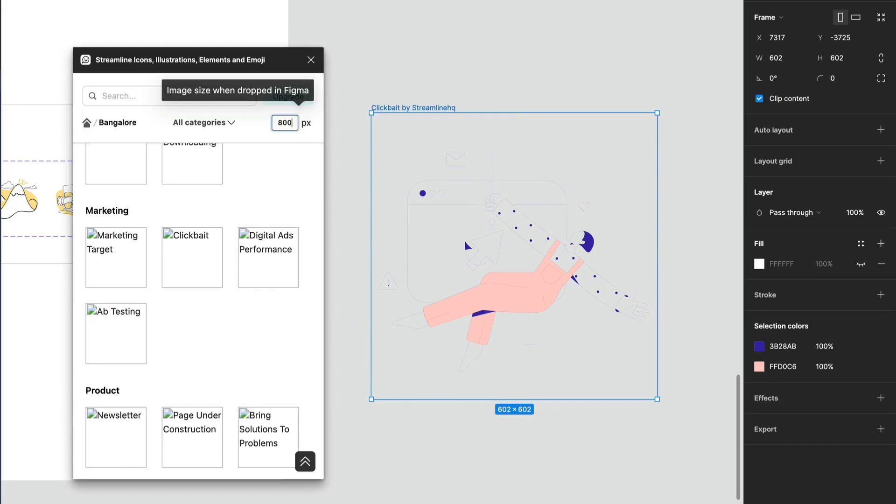
{"action": "scroll", "coordinate": [110, 410], "scroll_direction": "down", "scroll_amount": 10}
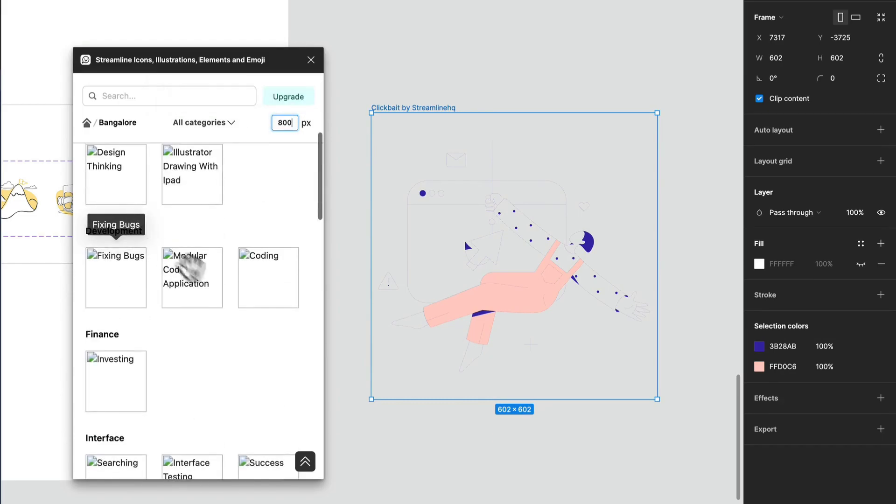
{"action": "scroll", "coordinate": [135, 329], "scroll_direction": "up", "scroll_amount": 3}
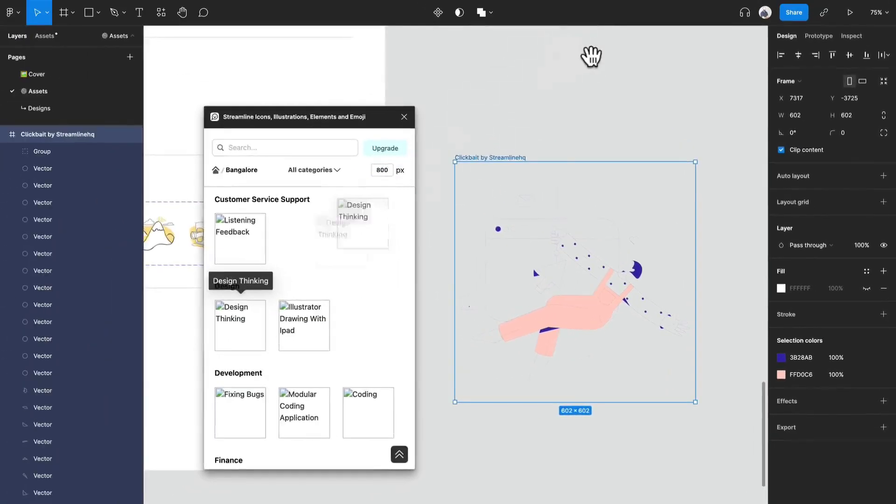
{"action": "left_click_drag", "start_coordinate": [588, 127], "coordinate": [587, 145]}
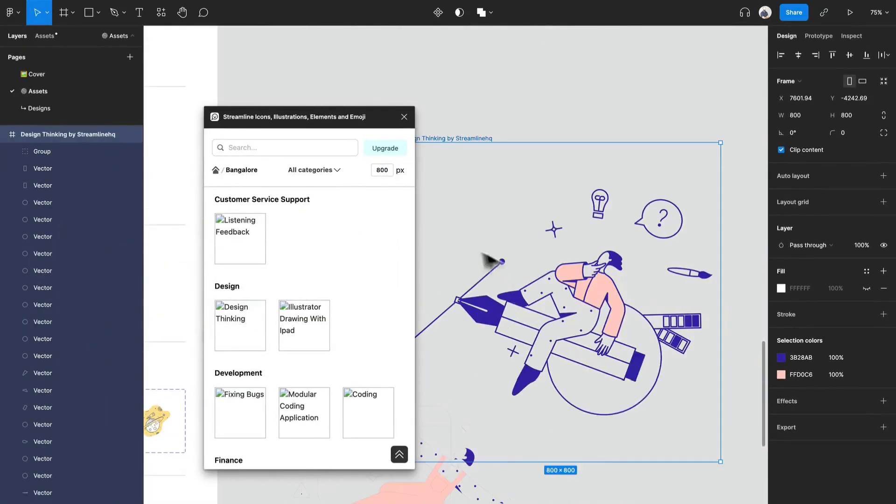
Step: Delete the Clickbait illustration and close the Streamline plugin, keeping the Design Thinking illustration in view
{"action": "left_click", "coordinate": [508, 394]}
{"action": "left_click_drag", "start_coordinate": [507, 395], "coordinate": [607, 328]}
{"action": "left_click", "coordinate": [443, 279]}
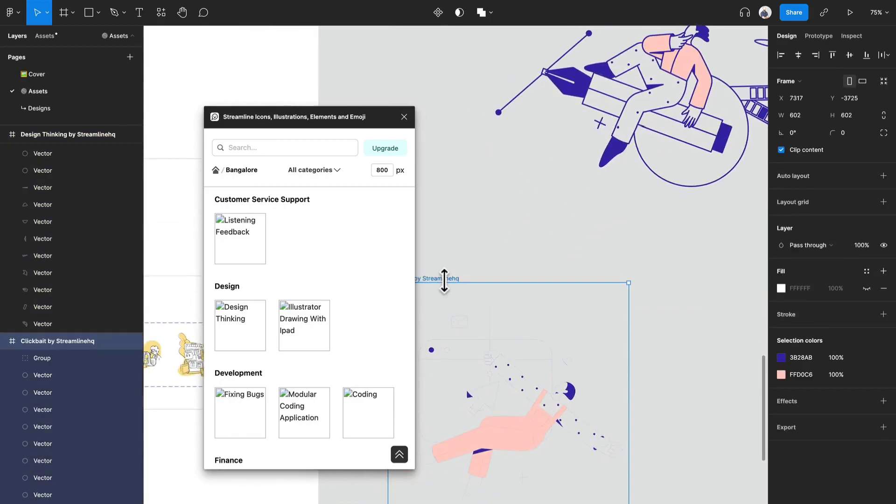
{"action": "key", "text": "Delete"}
{"action": "left_click", "coordinate": [404, 117]}
{"action": "left_click_drag", "start_coordinate": [587, 266], "coordinate": [451, 364]}
{"action": "left_click_drag", "start_coordinate": [675, 207], "coordinate": [555, 296]}
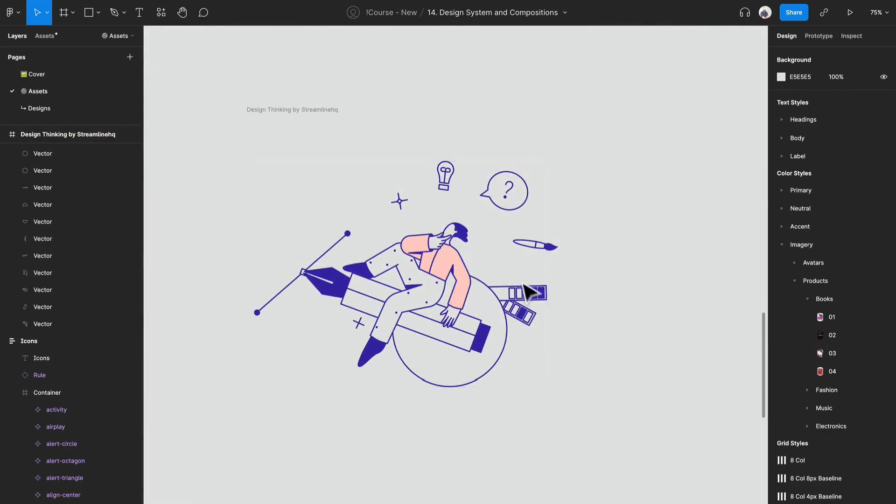
Step: Try the Primary/Y300 color style on the 3B28AB color of the Design Thinking illustration
{"action": "left_click", "coordinate": [321, 110]}
{"action": "left_click", "coordinate": [321, 110]}
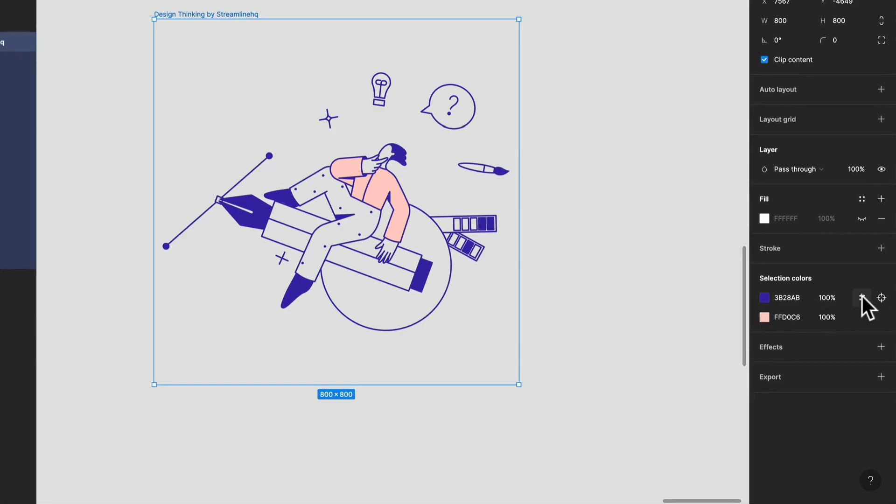
{"action": "left_click", "coordinate": [861, 298]}
{"action": "left_click", "coordinate": [669, 371]}
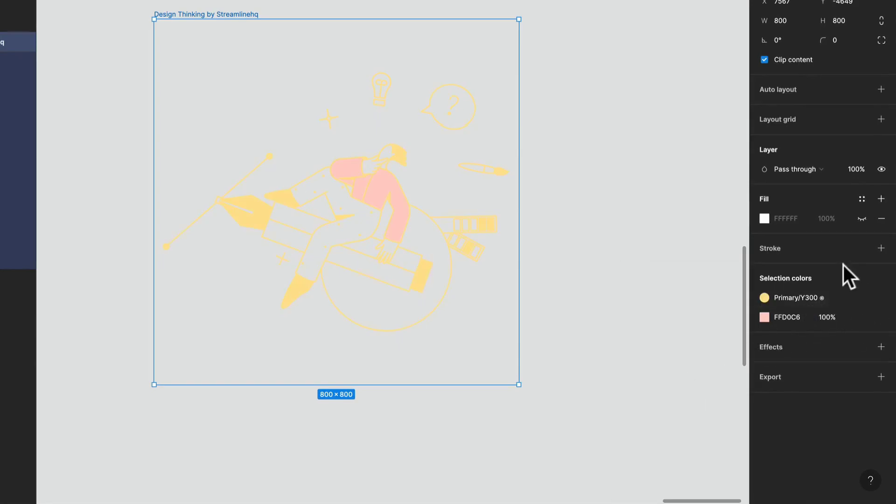
Step: Undo the yellow recolor and apply the Neutral/N900 style to the illustration's 3B28AB color
{"action": "left_click", "coordinate": [862, 298]}
{"action": "left_click", "coordinate": [862, 297]}
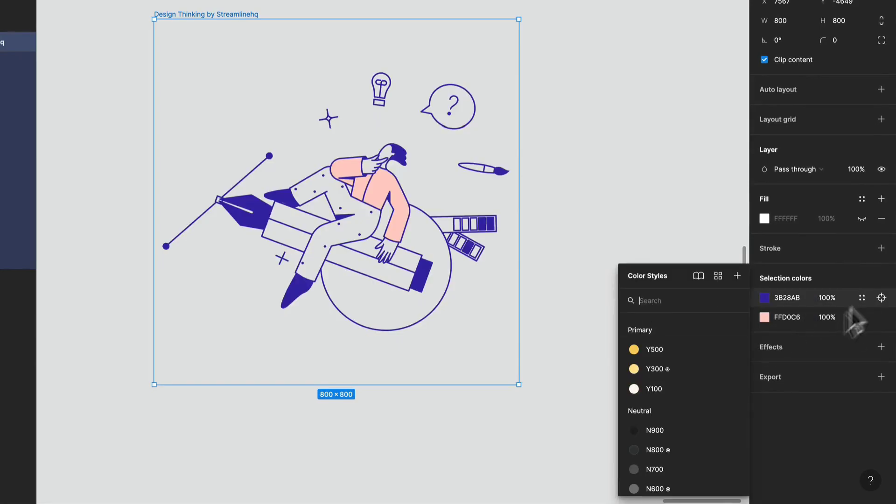
{"action": "left_click", "coordinate": [655, 431]}
Step: Try Accent/Red/R300 on the illustration's FFD0C6 color, replace it with Accent/Purple/P300, and clear the selection
{"action": "left_click", "coordinate": [862, 316]}
{"action": "scroll", "coordinate": [699, 402], "scroll_direction": "down", "scroll_amount": 10}
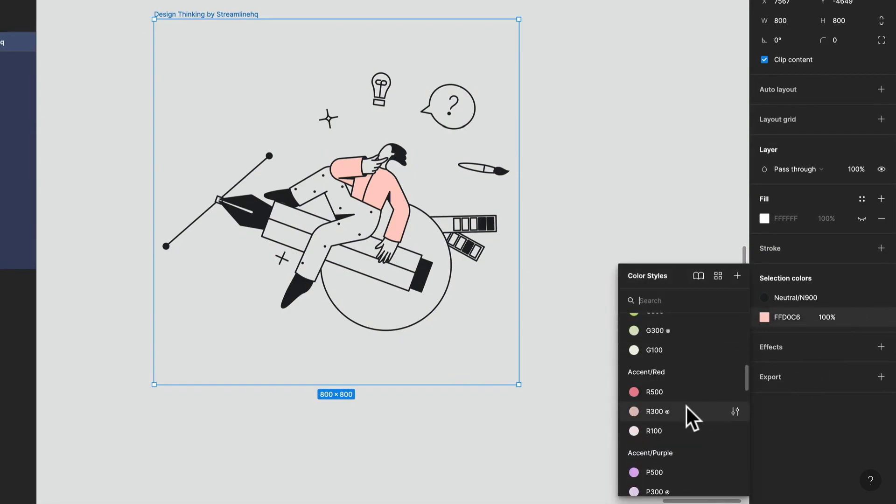
{"action": "left_click", "coordinate": [686, 412]}
{"action": "left_click", "coordinate": [815, 318]}
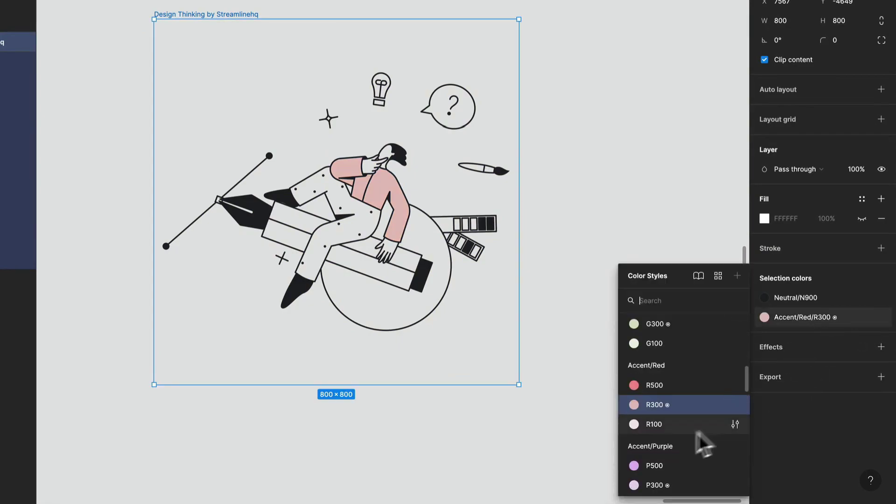
{"action": "left_click", "coordinate": [669, 485]}
{"action": "left_click", "coordinate": [577, 380]}
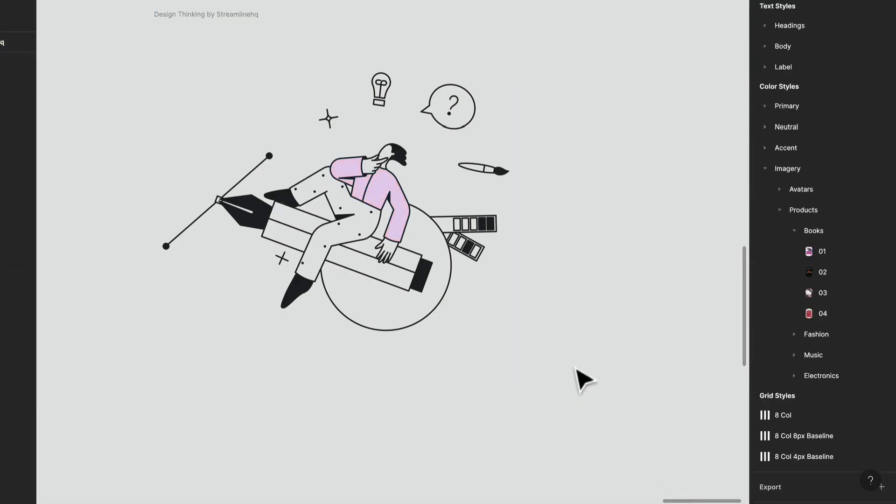
Step: Delete the illustration's outline group, undo that deletion, and delete the whole Design Thinking illustration
{"action": "left_click", "coordinate": [353, 282]}
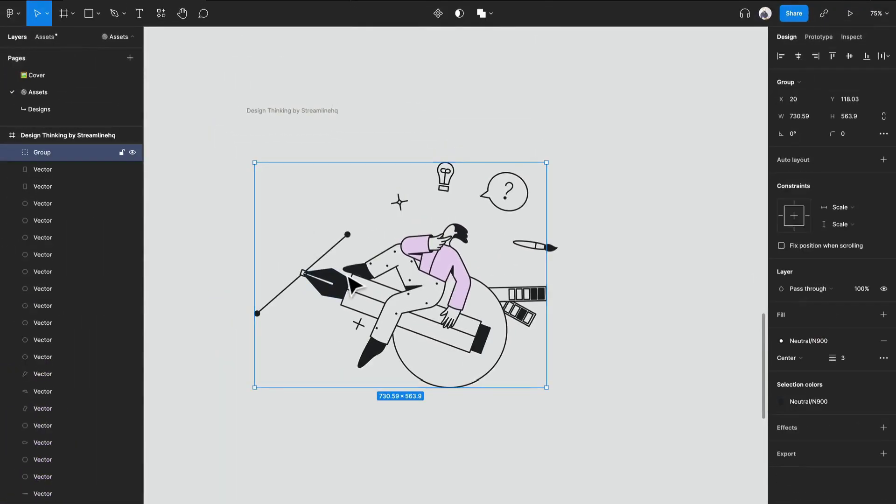
{"action": "key", "text": "Delete"}
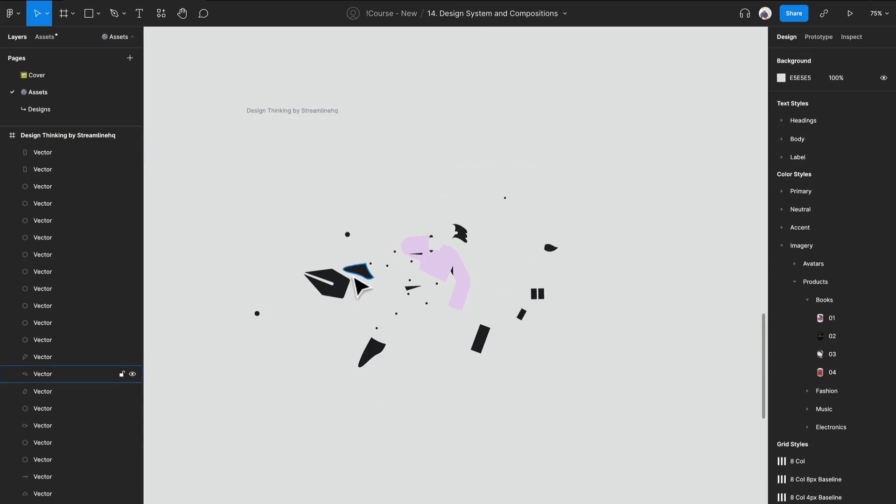
{"action": "key", "text": "ctrl+z"}
{"action": "key", "text": "Delete"}
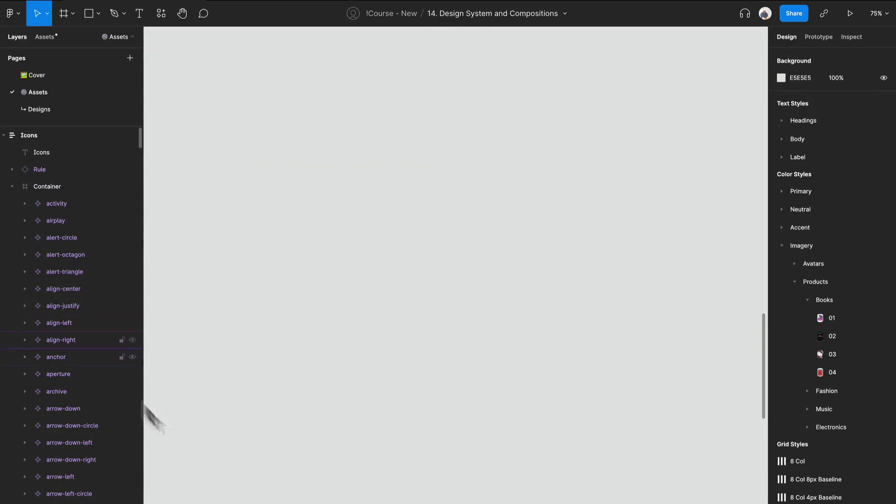
Step: Place an instance of the 4px horizontal Rule variant on the empty canvas below the Misc. Elements frame
{"action": "scroll", "coordinate": [272, 318], "scroll_direction": "down", "scroll_amount": 5}
{"action": "left_click_drag", "start_coordinate": [238, 425], "coordinate": [457, 337]}
{"action": "scroll", "coordinate": [365, 307], "scroll_direction": "up", "scroll_amount": 5}
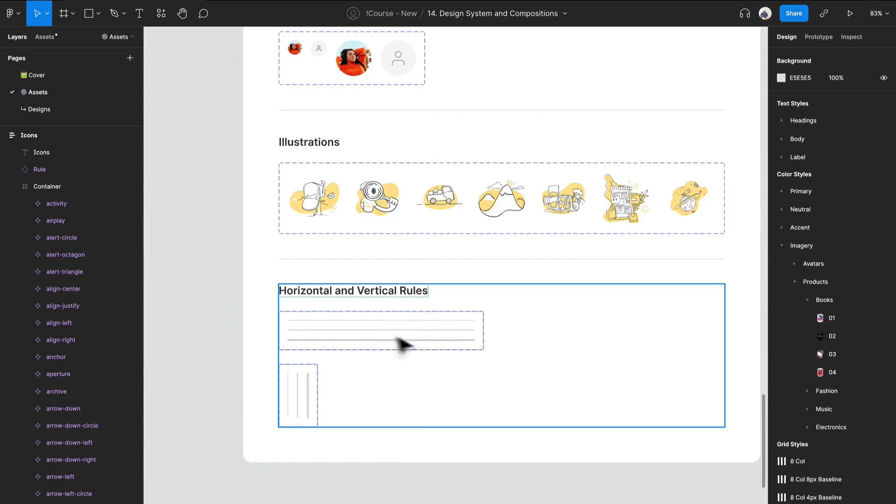
{"action": "left_click", "coordinate": [325, 340]}
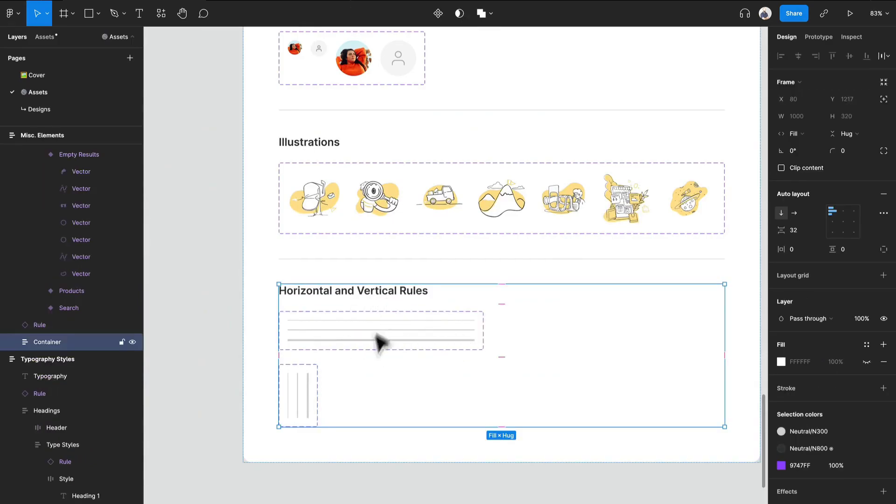
{"action": "double_click", "coordinate": [374, 340]}
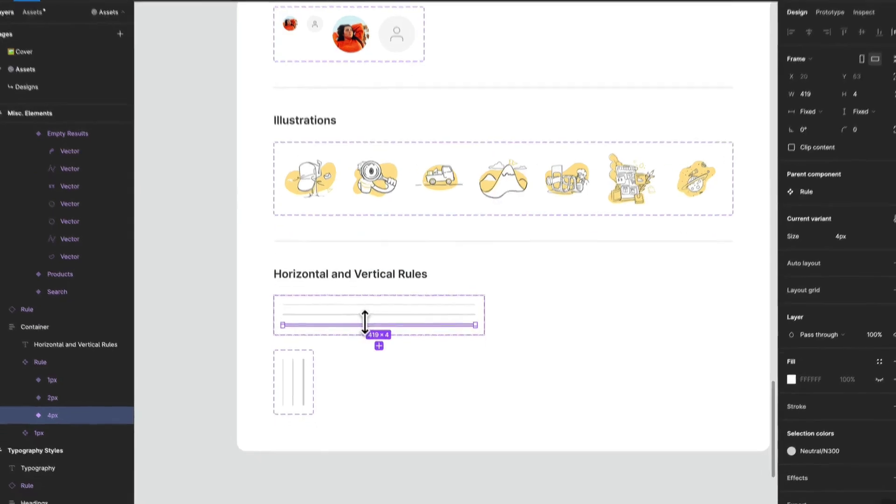
{"action": "left_click_drag", "start_coordinate": [361, 284], "coordinate": [570, 167]}
{"action": "scroll", "coordinate": [708, 179], "scroll_direction": "up", "scroll_amount": 3}
{"action": "left_click_drag", "start_coordinate": [681, 193], "coordinate": [587, 235]}
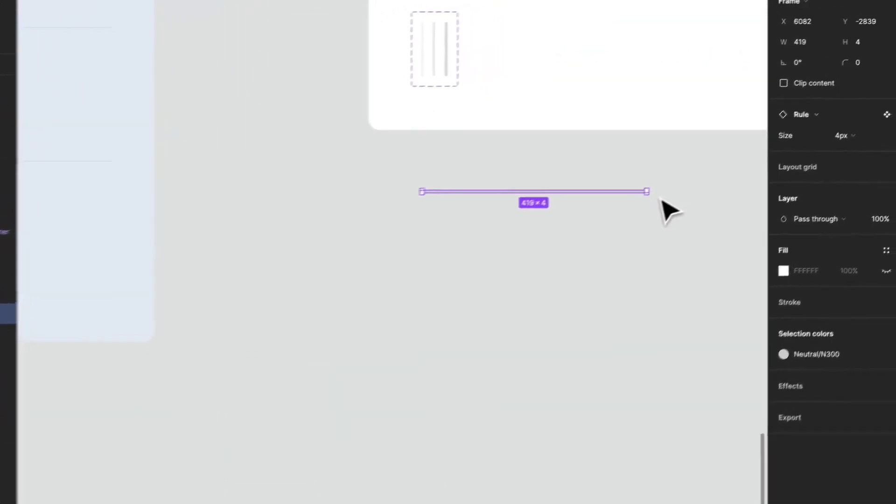
Step: Try the 1px Size variant on the placed Rule instance and set it to 2px
{"action": "left_click", "coordinate": [831, 150]}
{"action": "left_click", "coordinate": [831, 125]}
{"action": "left_click", "coordinate": [822, 156]}
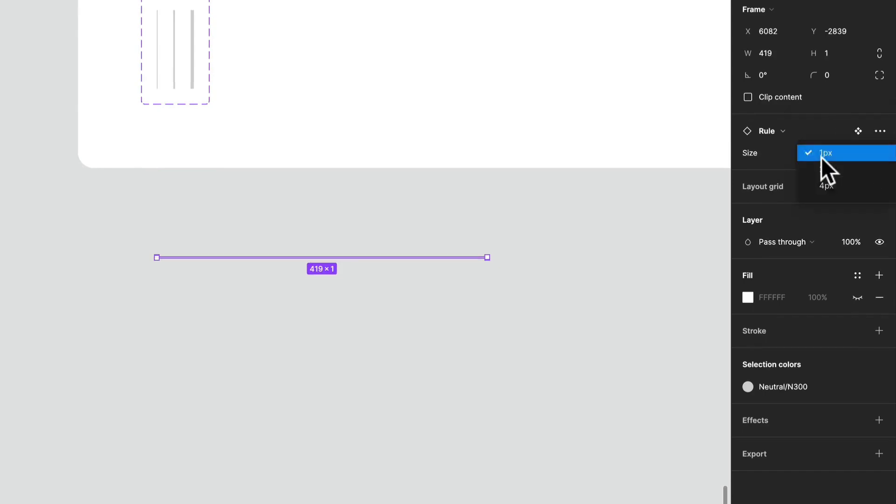
{"action": "left_click", "coordinate": [824, 170]}
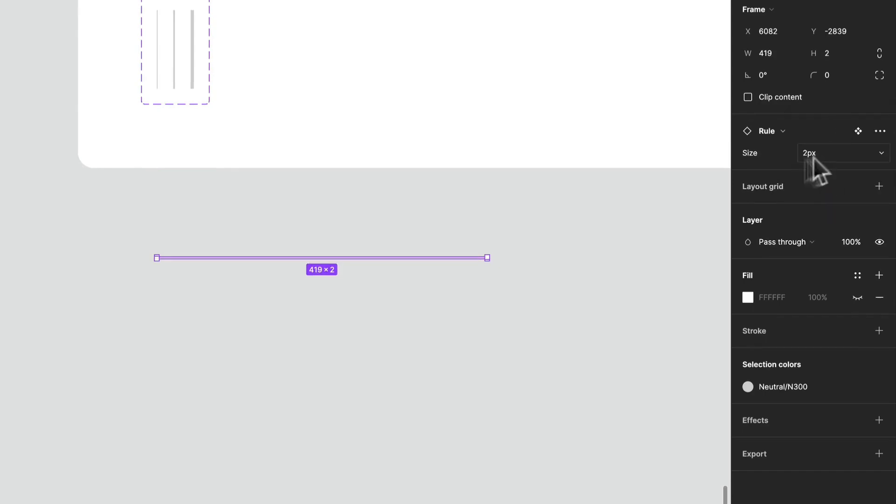
Step: Change the selected Rule instance's color to the Neutral/N900 color style
{"action": "scroll", "coordinate": [391, 188], "scroll_direction": "up", "scroll_amount": 5}
{"action": "scroll", "coordinate": [598, 255], "scroll_direction": "down", "scroll_amount": 5}
{"action": "left_click", "coordinate": [789, 387]}
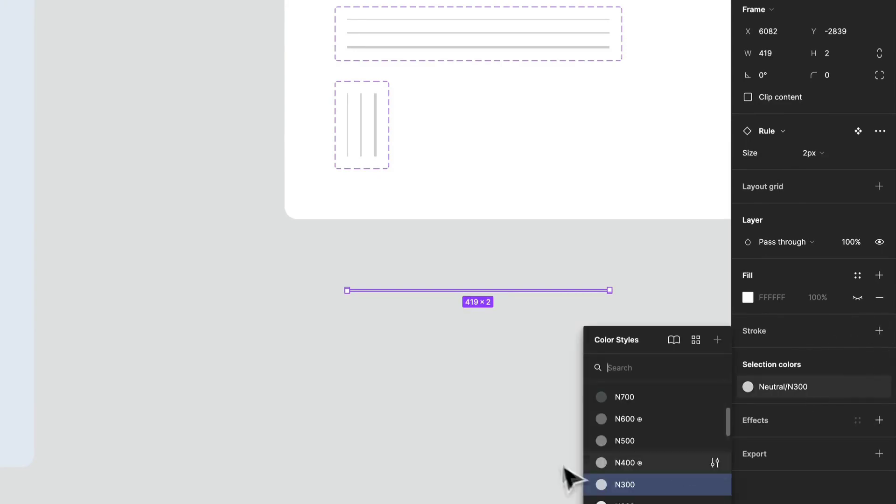
{"action": "scroll", "coordinate": [620, 405], "scroll_direction": "up", "scroll_amount": 4}
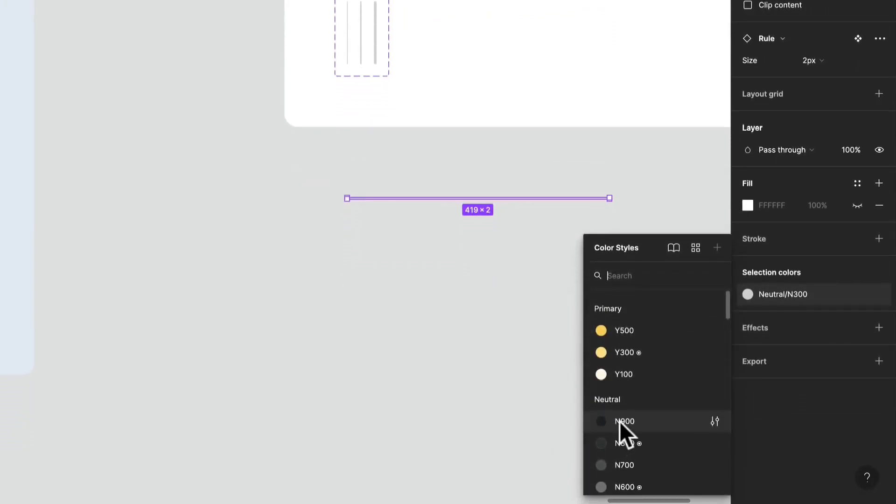
{"action": "left_click", "coordinate": [621, 422]}
Step: Set the Rule instance's Size variant to 4px and clear the selection
{"action": "scroll", "coordinate": [581, 225], "scroll_direction": "up", "scroll_amount": 5}
{"action": "left_click", "coordinate": [824, 169]}
{"action": "left_click", "coordinate": [825, 180]}
{"action": "left_click", "coordinate": [610, 327]}
{"action": "scroll", "coordinate": [609, 324], "scroll_direction": "down", "scroll_amount": 2}
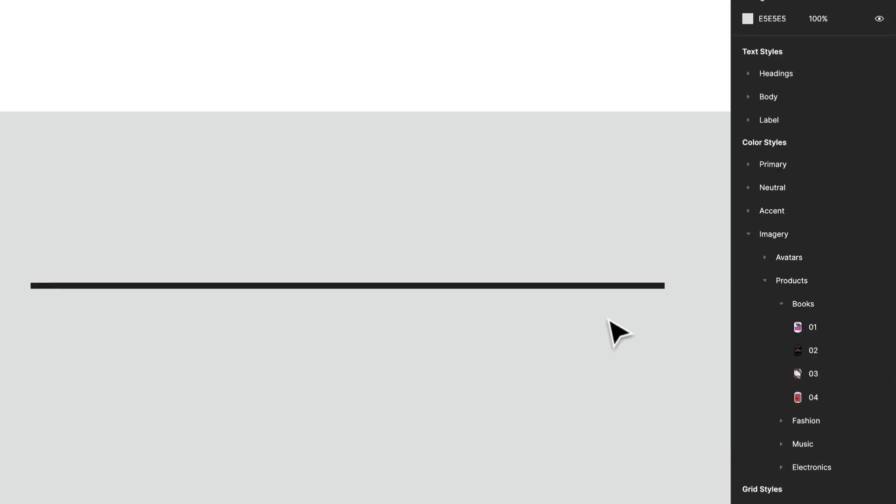
Step: Set the Rule instance's Size variant to 1px
{"action": "left_click", "coordinate": [616, 287]}
{"action": "left_click", "coordinate": [825, 168]}
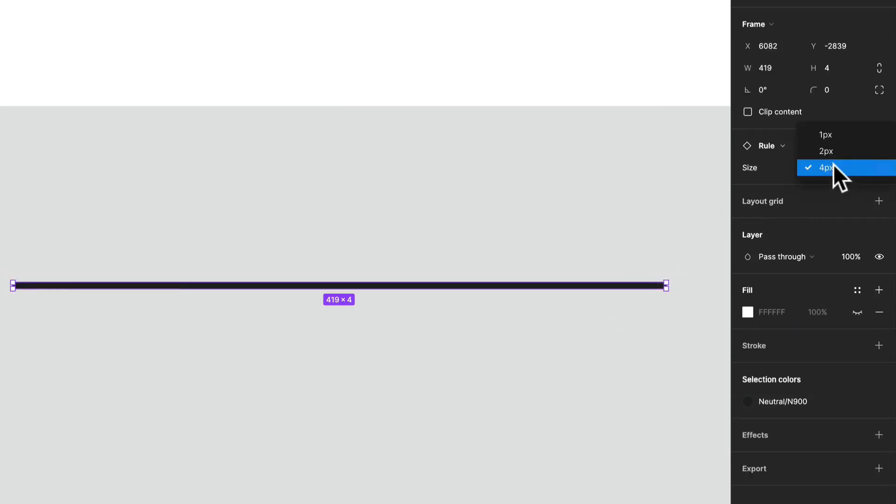
{"action": "left_click", "coordinate": [833, 132]}
{"action": "left_click", "coordinate": [513, 345]}
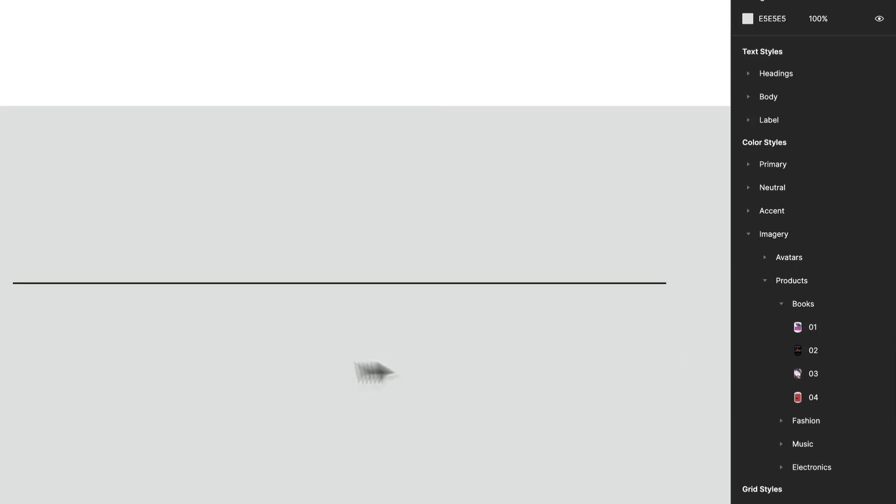
{"action": "scroll", "coordinate": [369, 366], "scroll_direction": "down", "scroll_amount": 3}
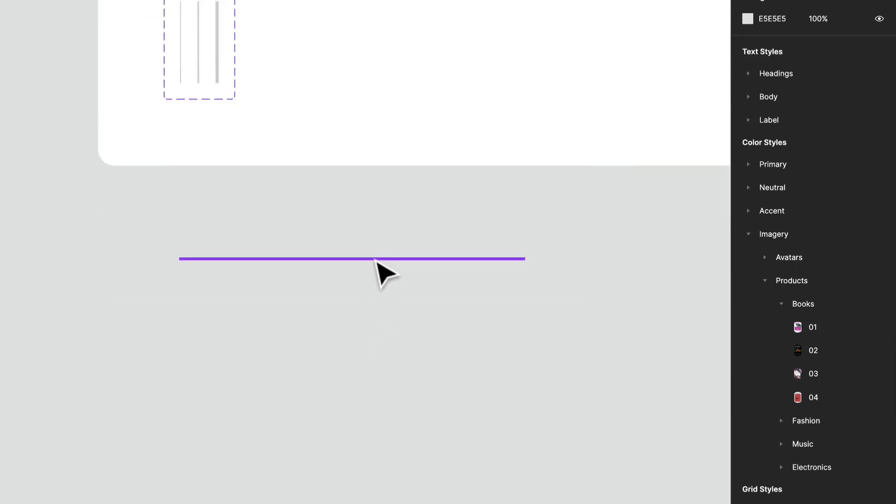
{"action": "left_click", "coordinate": [375, 258]}
{"action": "scroll", "coordinate": [360, 336], "scroll_direction": "down", "scroll_amount": 3}
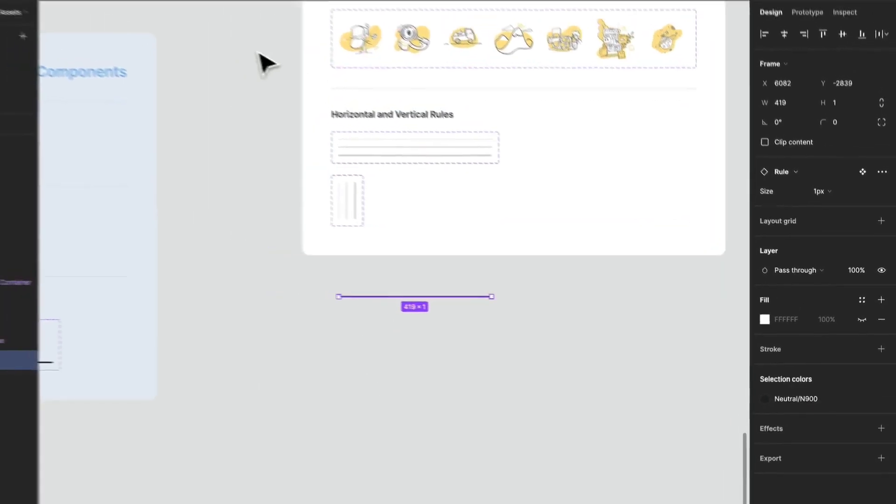
Step: Switch to the 12. Visual Style and Exploration file and examine the dividers on the Registration, Filters and Cart screens
{"action": "left_click", "coordinate": [303, 13]}
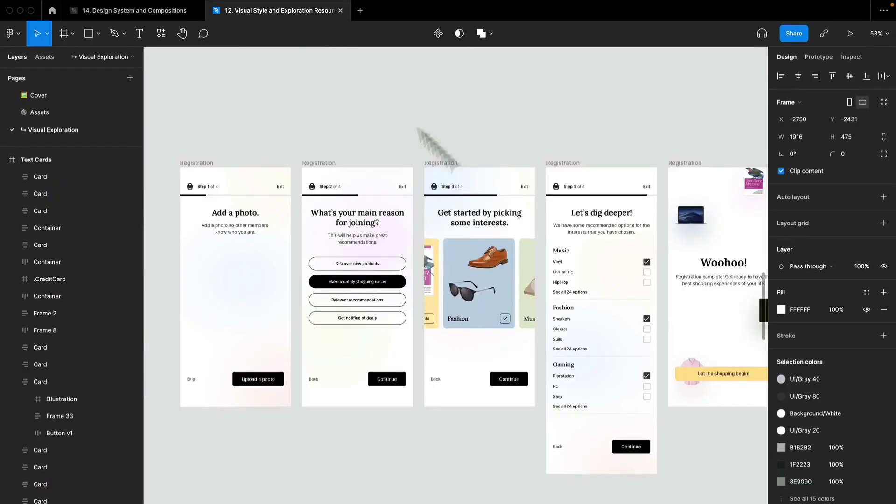
{"action": "scroll", "coordinate": [516, 338], "scroll_direction": "down", "scroll_amount": 10}
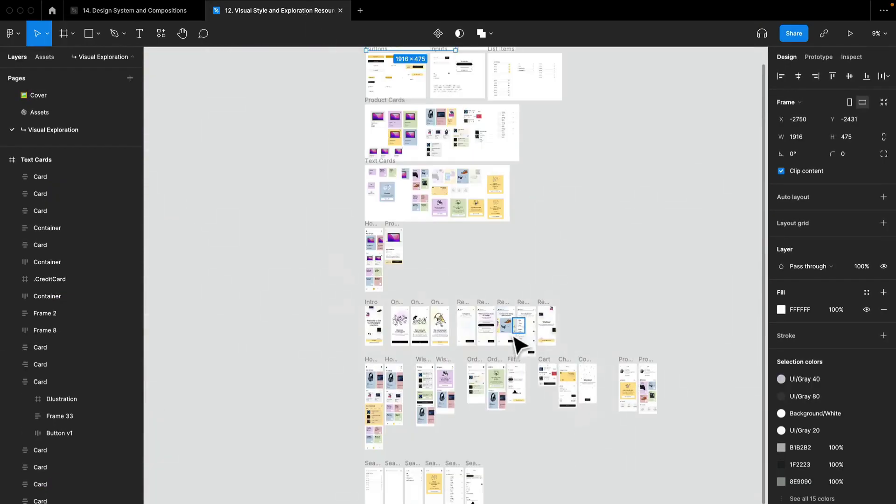
{"action": "left_click_drag", "start_coordinate": [555, 466], "coordinate": [474, 438]}
{"action": "scroll", "coordinate": [444, 303], "scroll_direction": "up", "scroll_amount": 10}
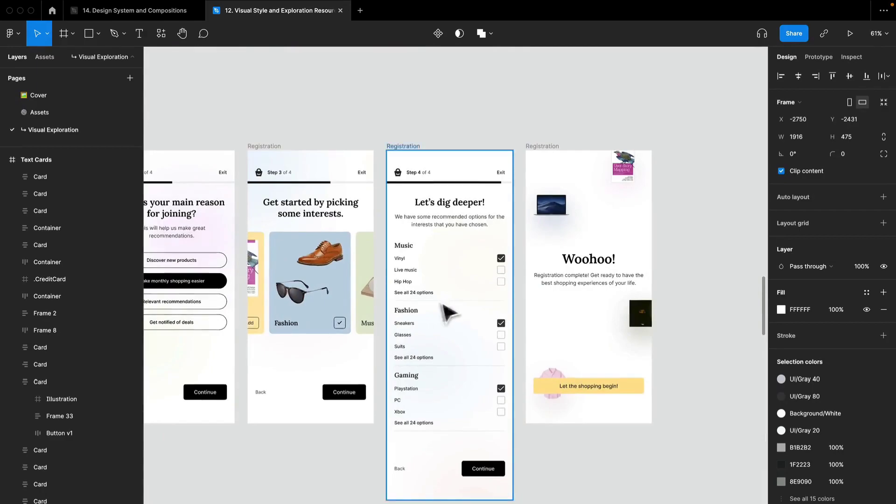
{"action": "scroll", "coordinate": [460, 317], "scroll_direction": "down", "scroll_amount": 5}
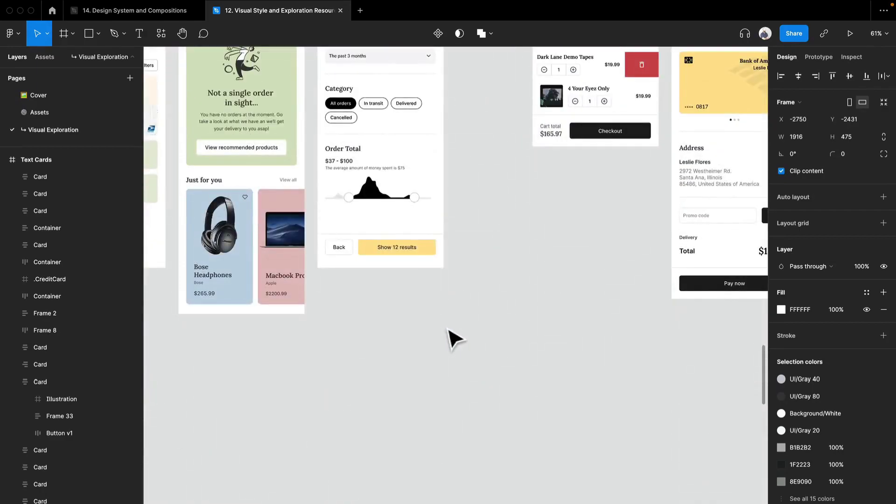
{"action": "scroll", "coordinate": [396, 148], "scroll_direction": "up", "scroll_amount": 2}
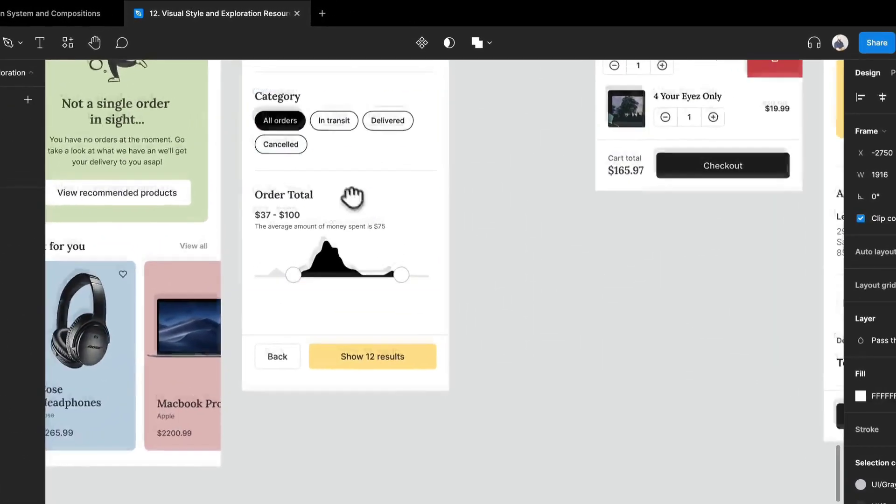
{"action": "left_click_drag", "start_coordinate": [382, 152], "coordinate": [473, 240]}
{"action": "scroll", "coordinate": [483, 343], "scroll_direction": "up", "scroll_amount": 2}
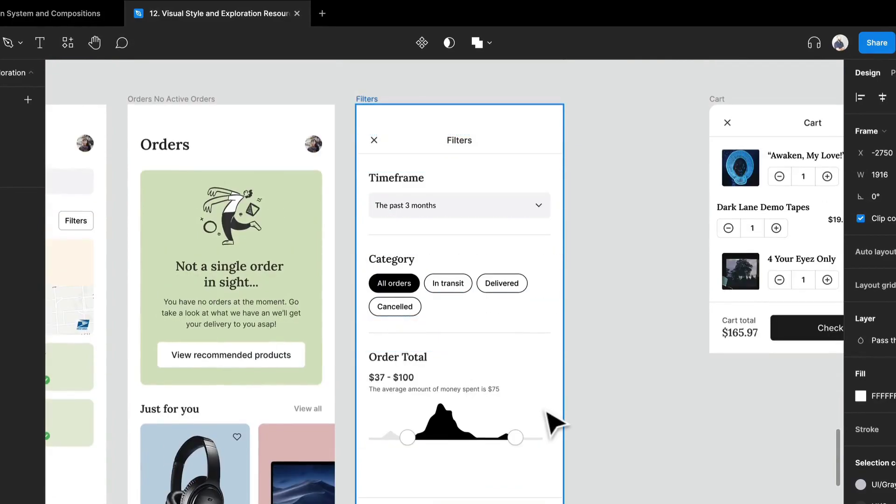
{"action": "left_click_drag", "start_coordinate": [648, 291], "coordinate": [440, 368]}
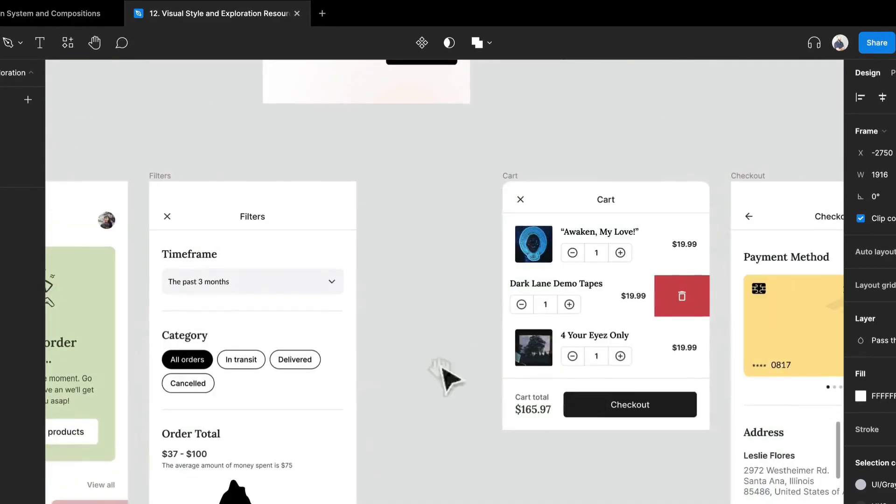
Step: Inspect the Cart screen's header container and its checkout container
{"action": "left_click", "coordinate": [552, 198]}
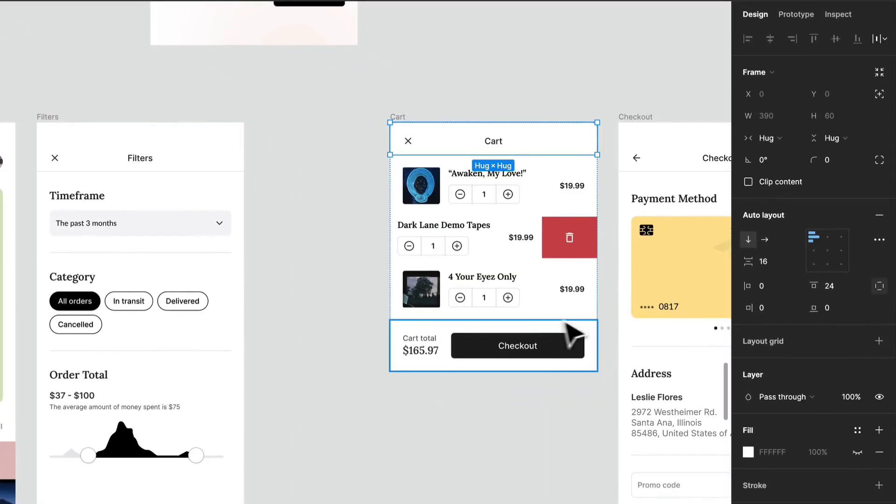
{"action": "left_click", "coordinate": [616, 331]}
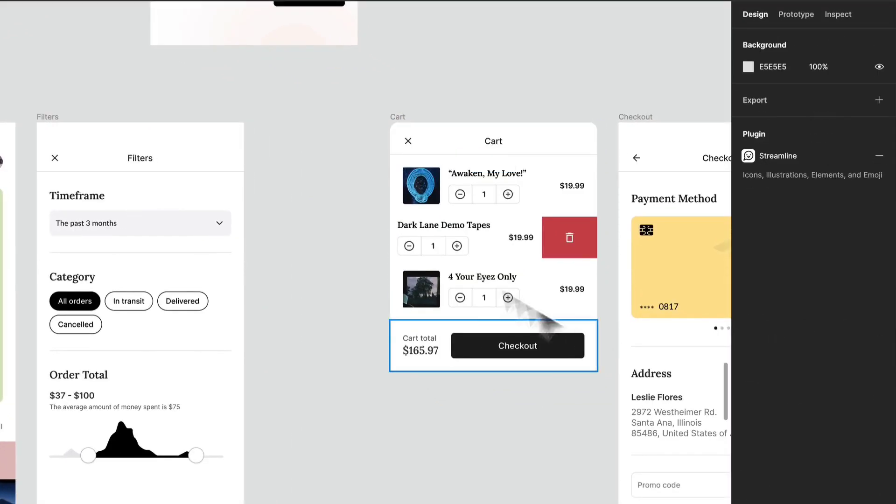
{"action": "left_click", "coordinate": [515, 349]}
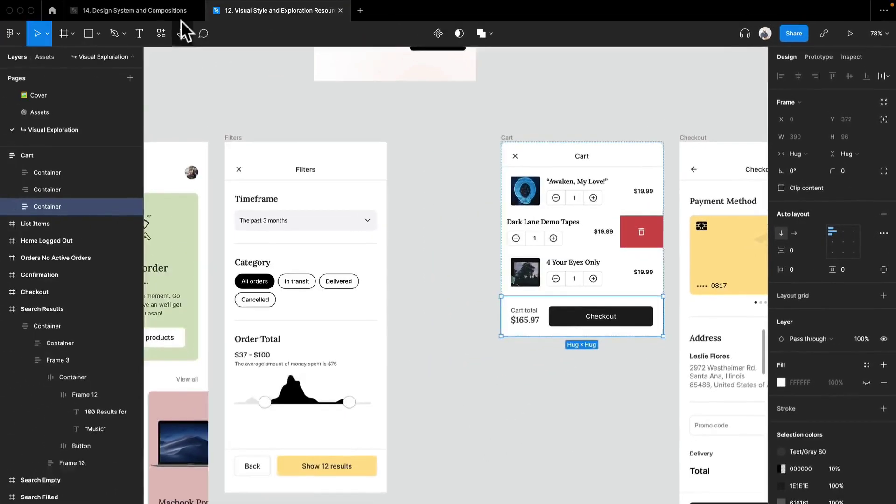
Step: Return to the 14. Design System and Compositions file and draw a frame about 765 × 245 below the Rule instance
{"action": "left_click", "coordinate": [175, 12]}
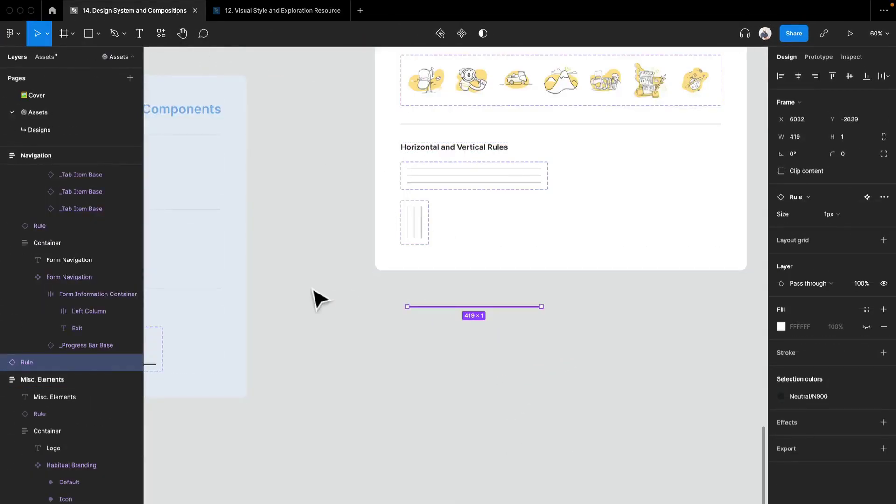
{"action": "left_click_drag", "start_coordinate": [329, 298], "coordinate": [451, 321]}
{"action": "left_click", "coordinate": [443, 403]}
{"action": "left_click_drag", "start_coordinate": [495, 420], "coordinate": [369, 347]}
{"action": "key", "text": "r"}
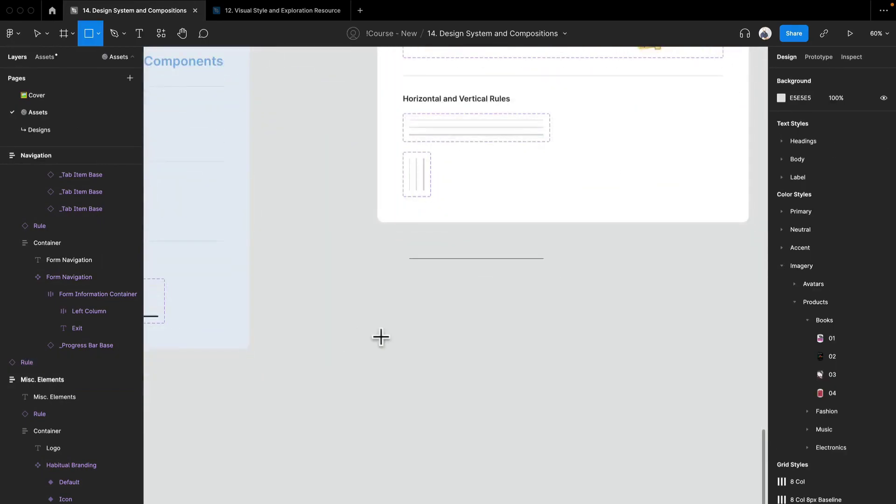
{"action": "key", "text": "f"}
{"action": "mouse_move", "coordinate": [345, 293]}
{"action": "left_mouse_down"}
{"action": "mouse_move", "coordinate": [548, 369]}
{"action": "mouse_move", "coordinate": [590, 369]}
{"action": "left_mouse_up"}
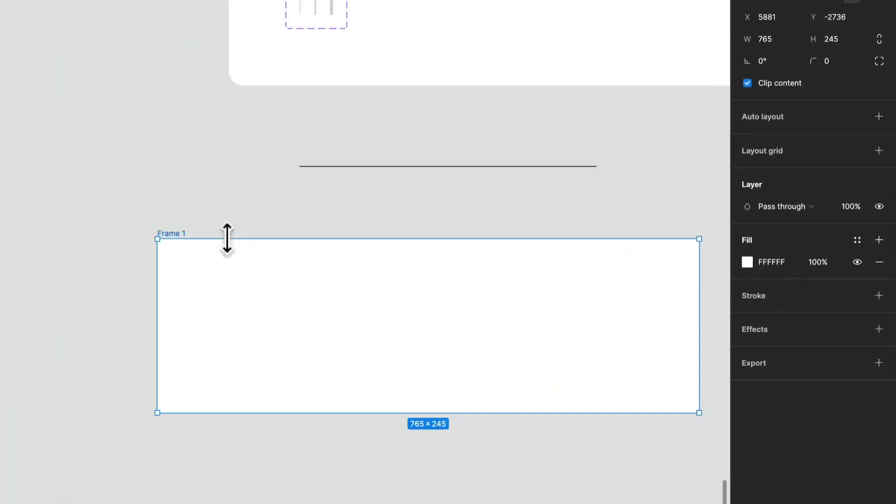
Step: Add a 1 px inside stroke in 000000 to Frame 1, limited to its top side, and clear the selection
{"action": "left_click", "coordinate": [879, 294]}
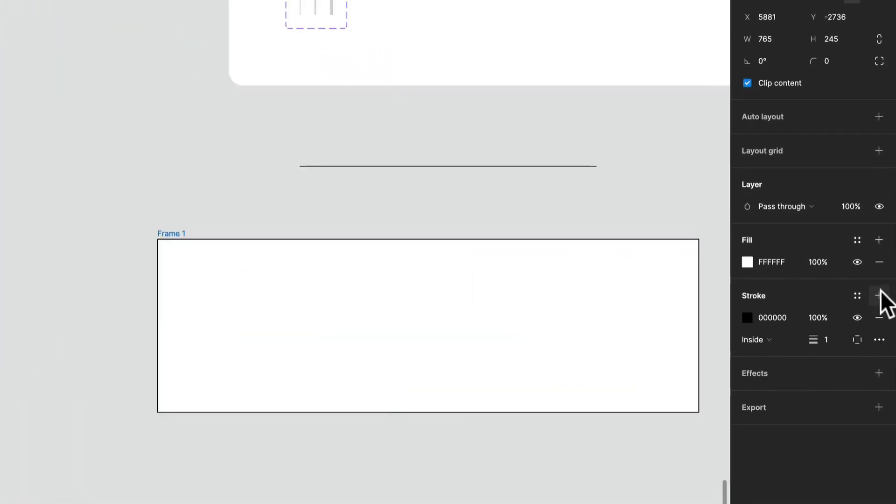
{"action": "left_click", "coordinate": [857, 339]}
{"action": "left_click", "coordinate": [848, 384]}
{"action": "left_click", "coordinate": [442, 476]}
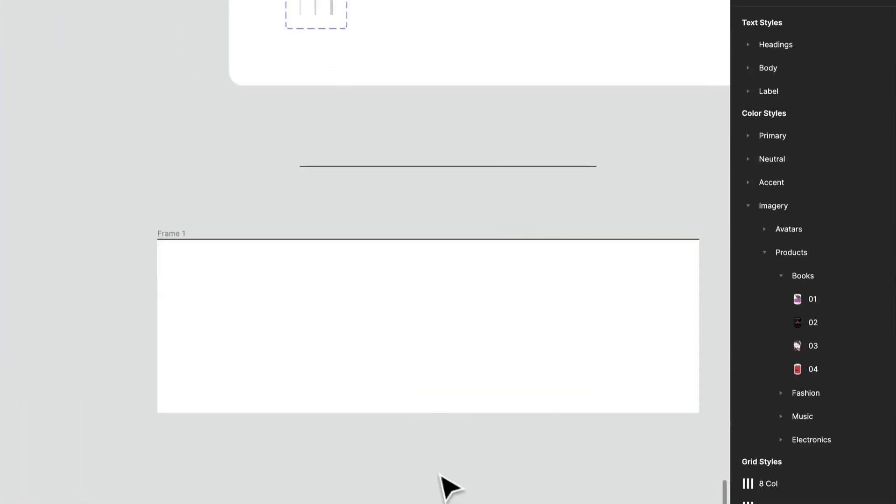
Step: Move Frame 1 up slightly, place the Rule inside it at X 0, Y 36, and stretch it to the full 765 width
{"action": "left_click_drag", "start_coordinate": [510, 364], "coordinate": [497, 338]}
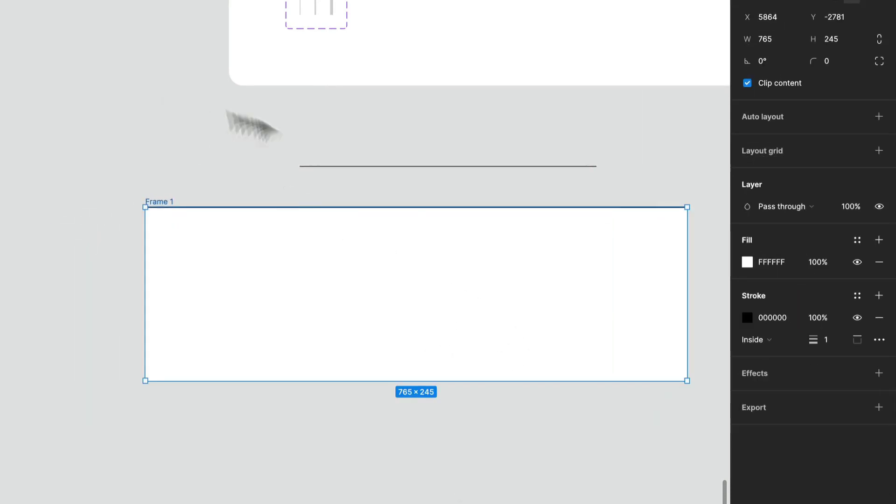
{"action": "left_click_drag", "start_coordinate": [408, 172], "coordinate": [245, 240]}
{"action": "left_click_drag", "start_coordinate": [444, 235], "coordinate": [667, 253]}
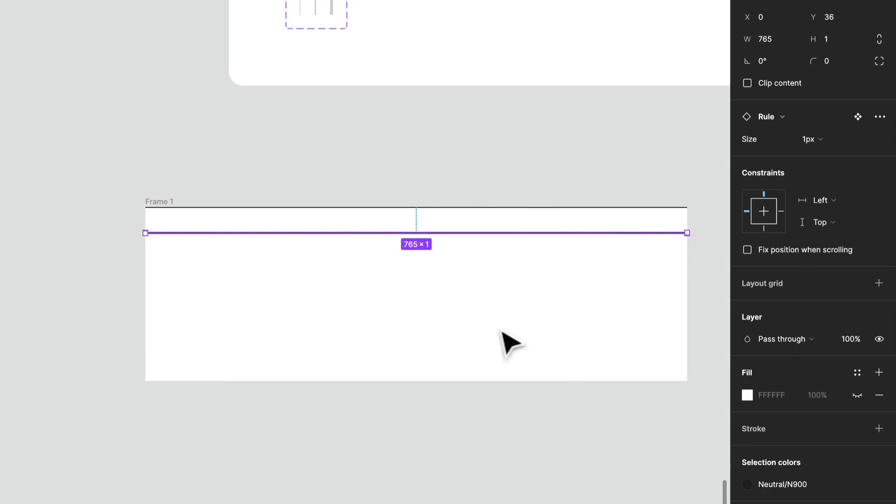
{"action": "left_click", "coordinate": [360, 229]}
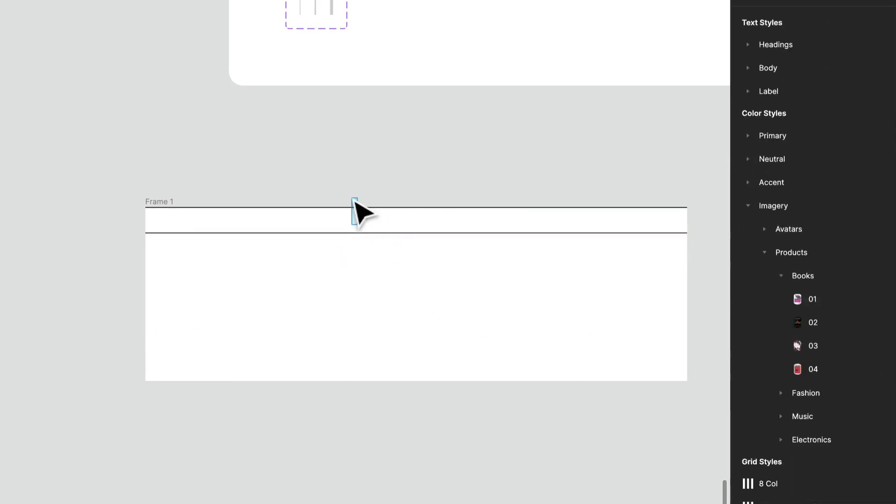
Step: Delete Frame 1 together with the Rule inside it
{"action": "left_click", "coordinate": [165, 196]}
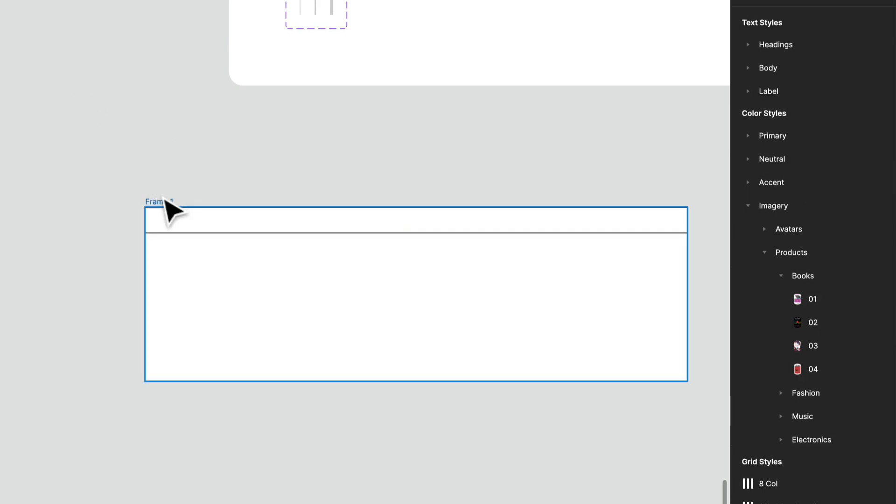
{"action": "key", "text": "Delete"}
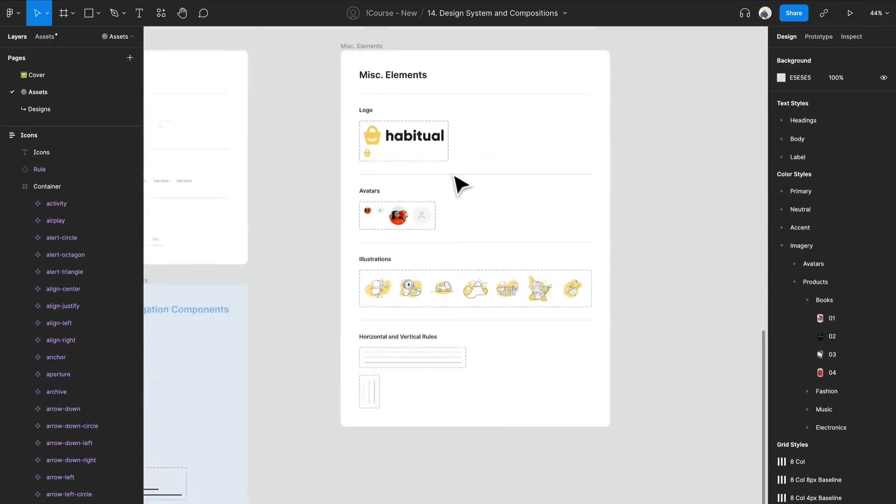
Step: Review the Logo, Avatars, Illustrations and Horizontal and Vertical Rules sections of the Misc. Elements frame
{"action": "scroll", "coordinate": [460, 185], "scroll_direction": "up", "scroll_amount": 3}
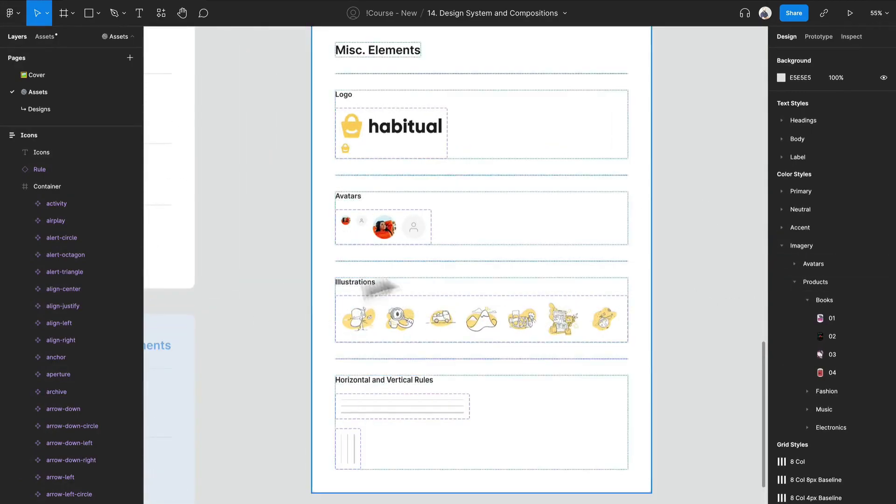
{"action": "left_click", "coordinate": [436, 333]}
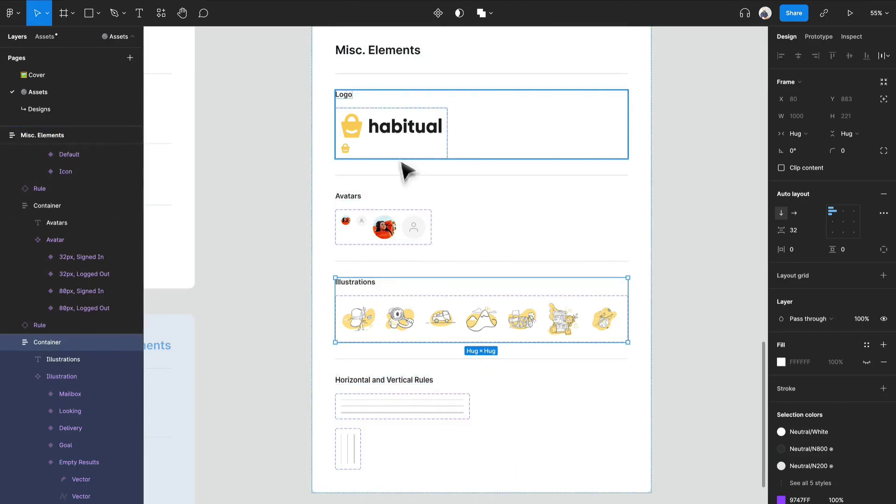
{"action": "left_click_drag", "start_coordinate": [408, 257], "coordinate": [548, 316]}
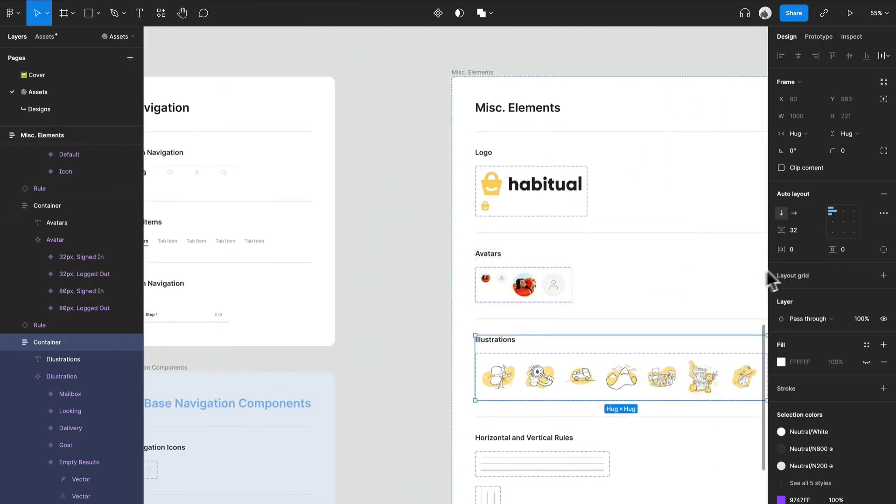
{"action": "scroll", "coordinate": [503, 257], "scroll_direction": "down", "scroll_amount": 4}
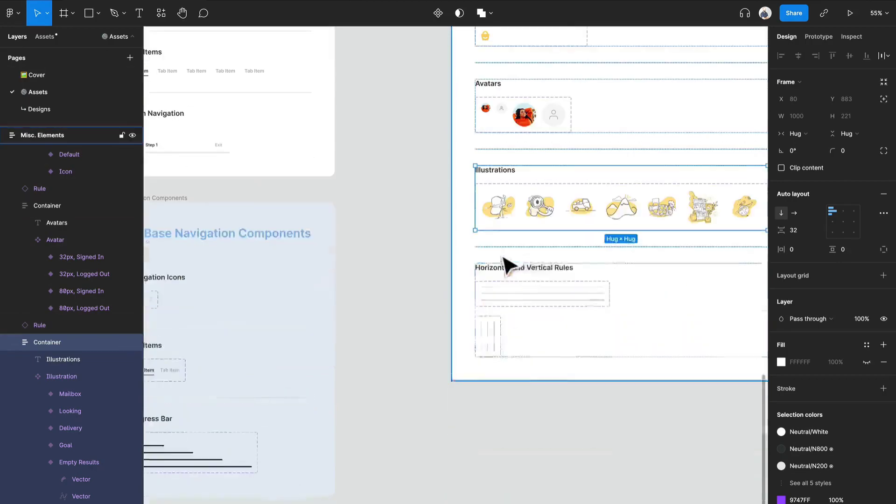
{"action": "left_click_drag", "start_coordinate": [549, 156], "coordinate": [426, 274]}
{"action": "left_click", "coordinate": [697, 214]}
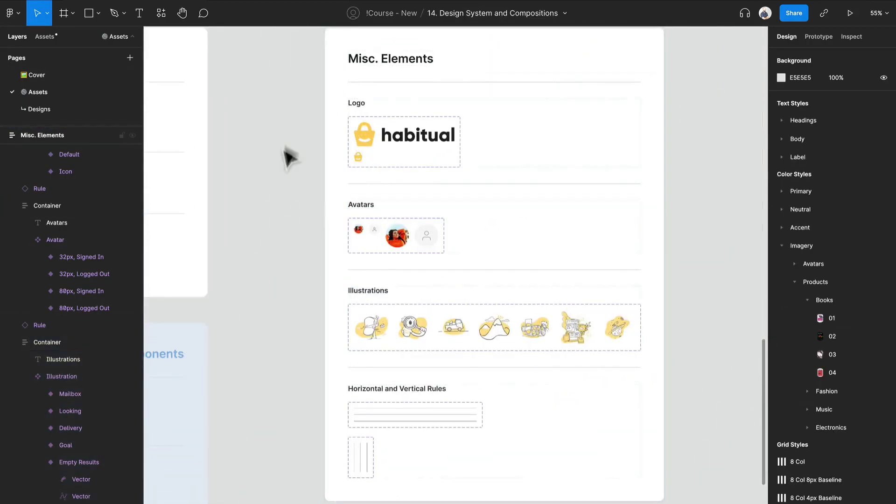
{"action": "scroll", "coordinate": [326, 156], "scroll_direction": "up", "scroll_amount": 2}
{"action": "scroll", "coordinate": [327, 156], "scroll_direction": "down", "scroll_amount": 1}
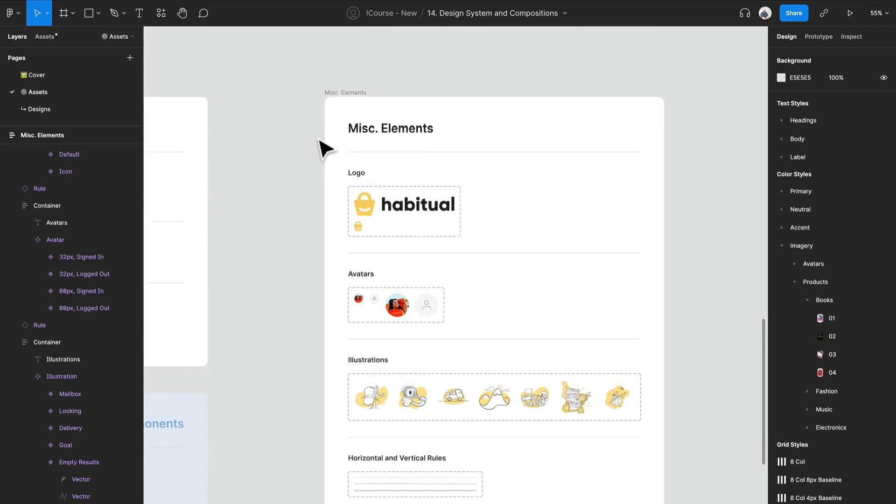
Step: Look over all style and component frames on the Assets page, ending at the row from Inputs to Misc. Elements
{"action": "scroll", "coordinate": [326, 149], "scroll_direction": "down", "scroll_amount": 10}
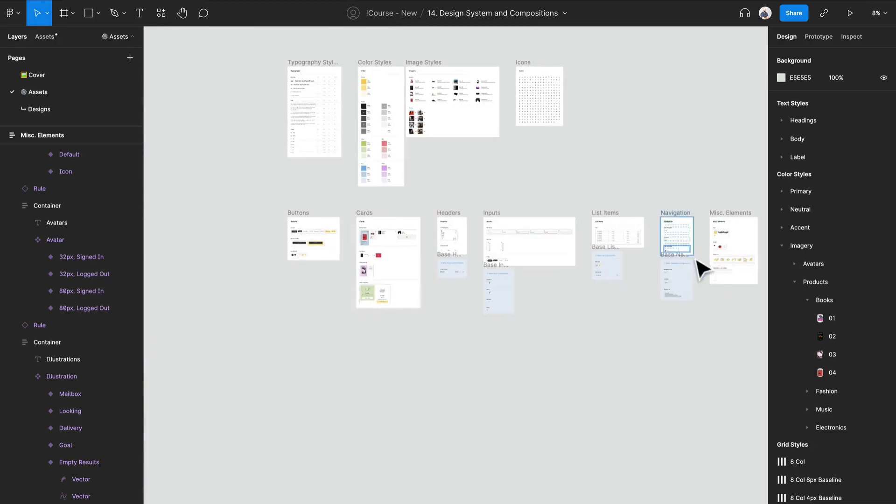
{"action": "left_click_drag", "start_coordinate": [647, 325], "coordinate": [476, 341]}
{"action": "scroll", "coordinate": [402, 290], "scroll_direction": "up", "scroll_amount": 1}
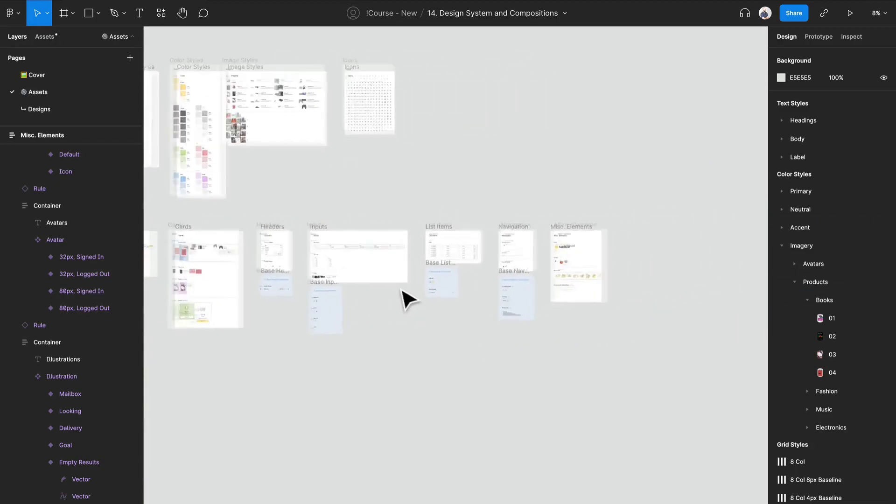
{"action": "scroll", "coordinate": [406, 296], "scroll_direction": "up", "scroll_amount": 2}
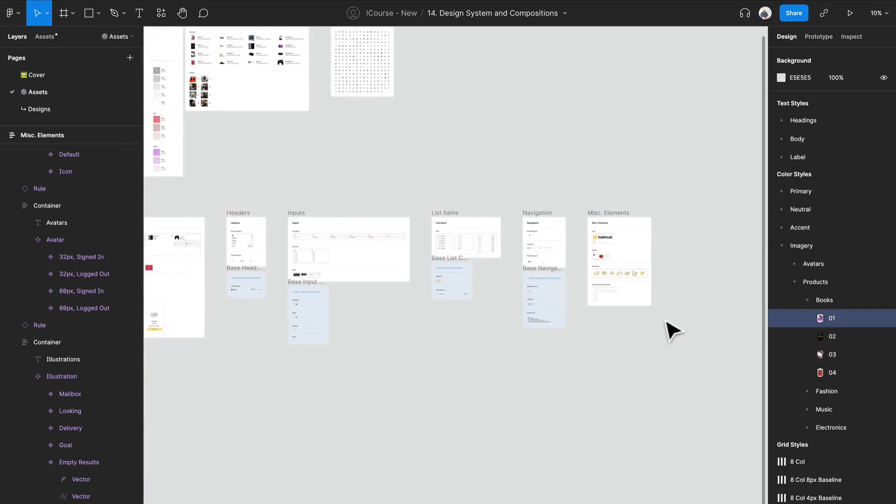
{"action": "scroll", "coordinate": [674, 327], "scroll_direction": "up", "scroll_amount": 2}
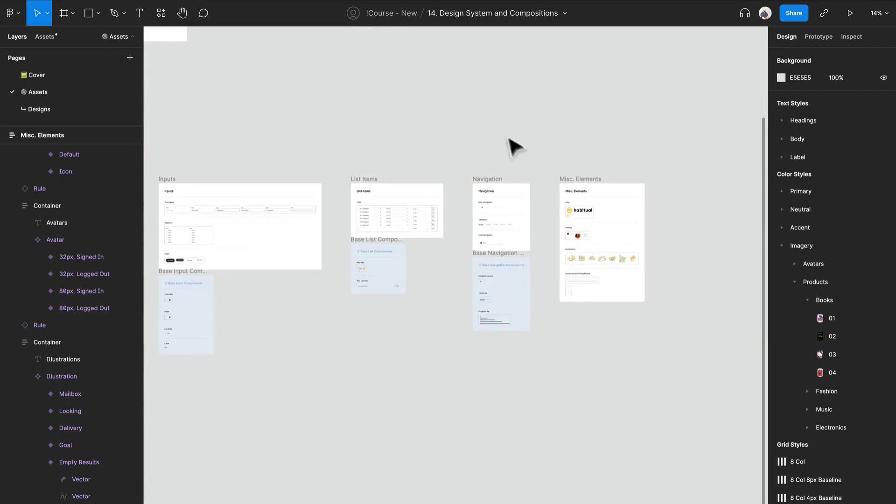